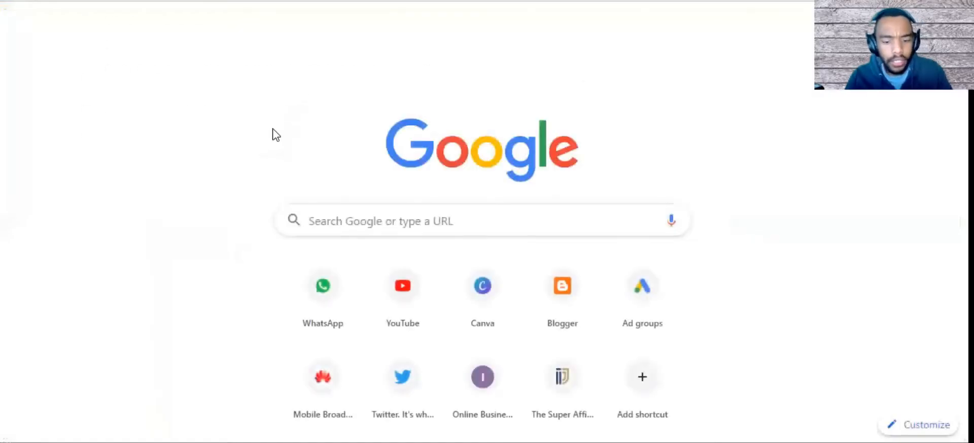
# - Search Google for "blogger" in a new incognito window and open the Create Your Blog result
pyautogui.write('blogger')
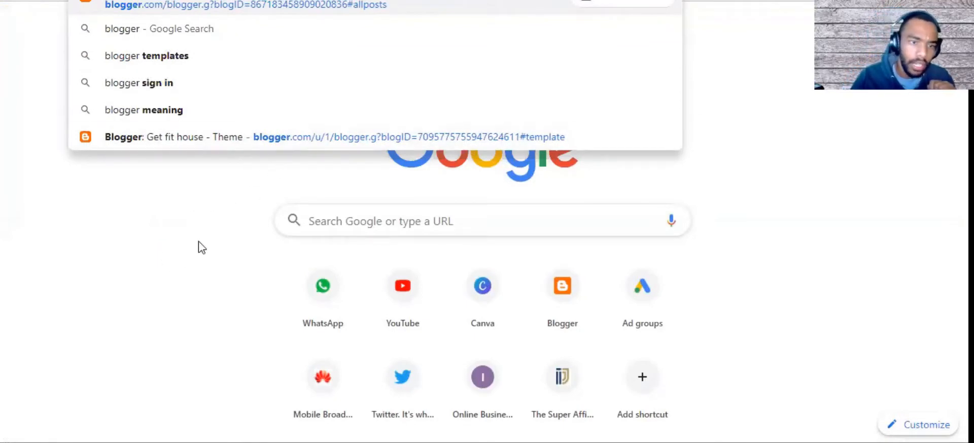
pyautogui.click(958, 1)
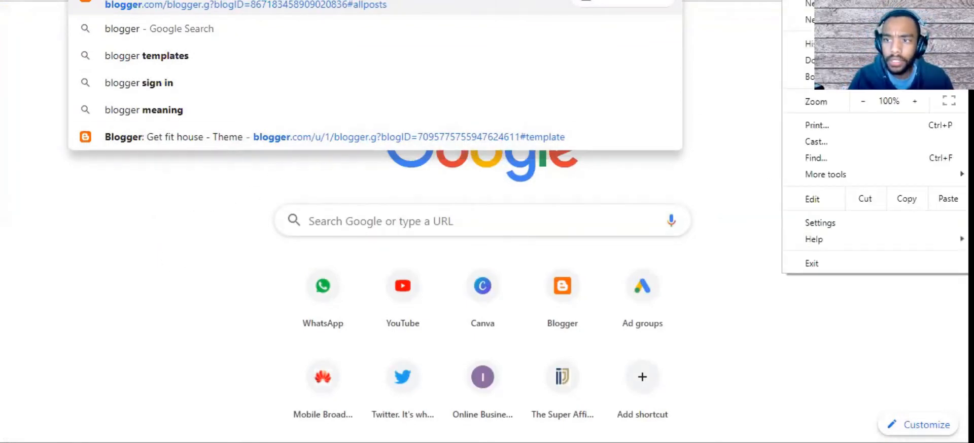
pyautogui.click(852, 19)
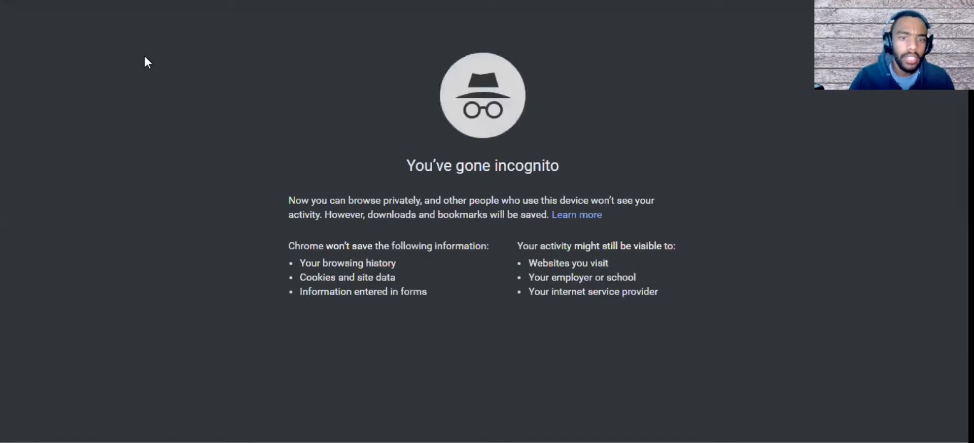
pyautogui.click(151, 19)
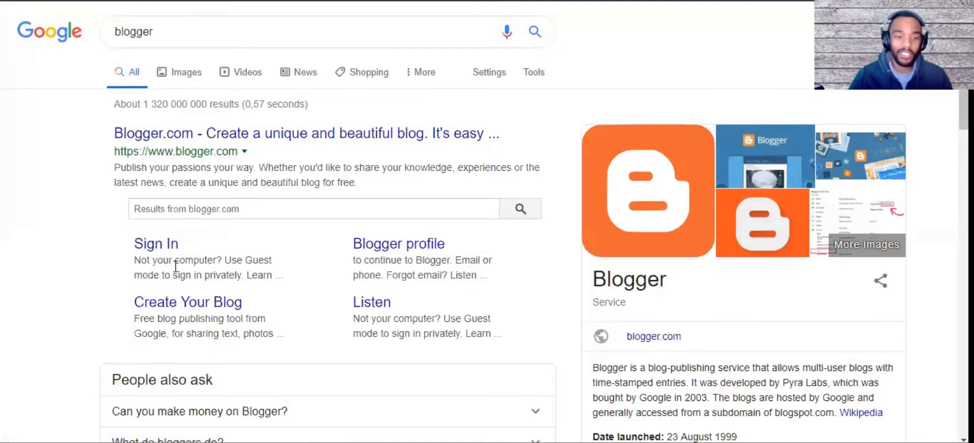
pyautogui.click(187, 304)
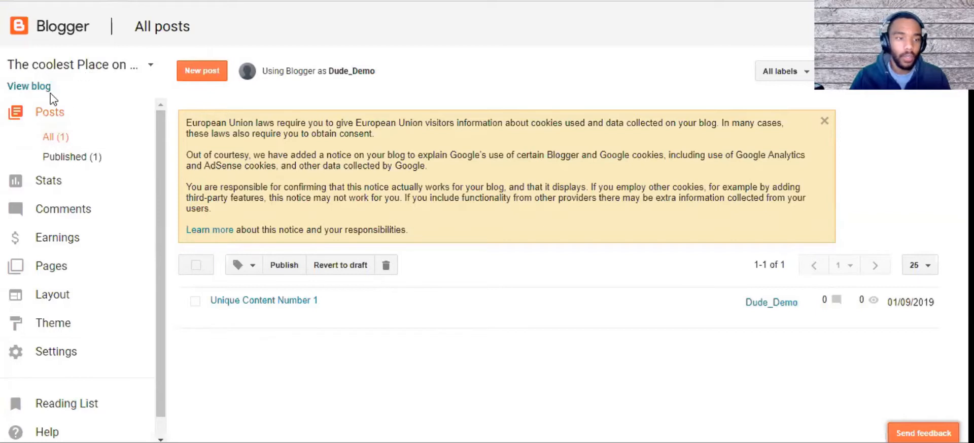
# - Start a new blog from the list of blogs and begin with its title
pyautogui.click(151, 67)
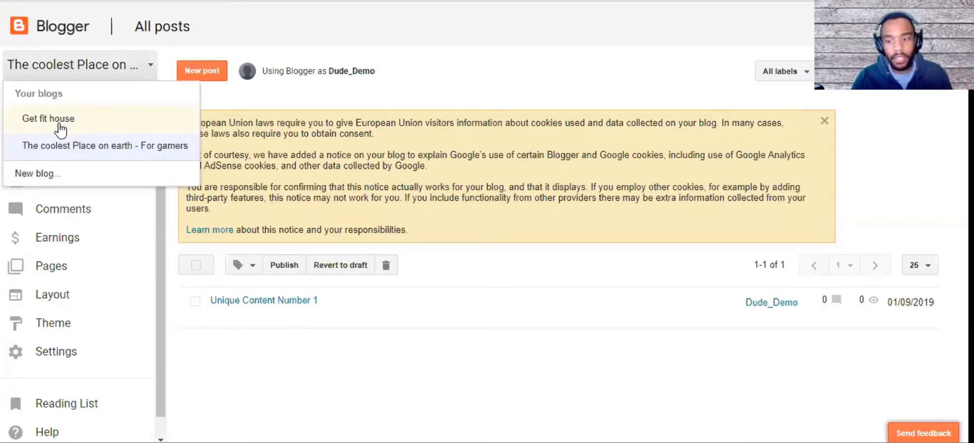
pyautogui.click(41, 174)
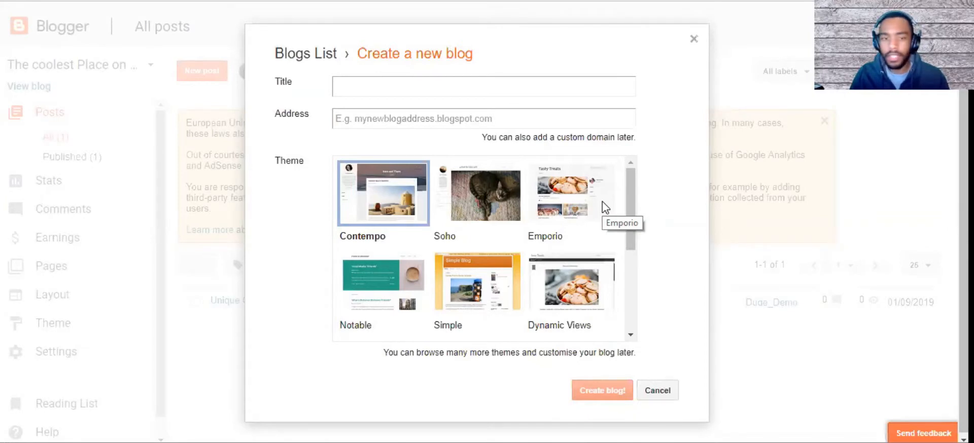
pyautogui.click(377, 81)
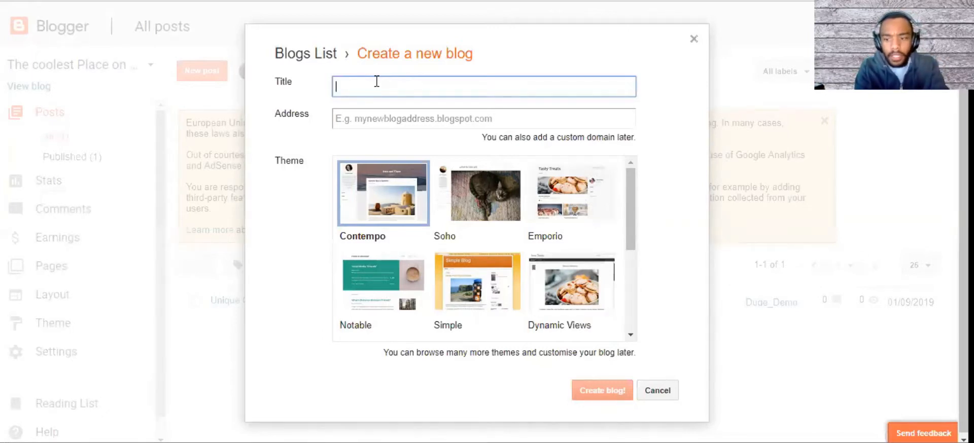
pyautogui.write('G')
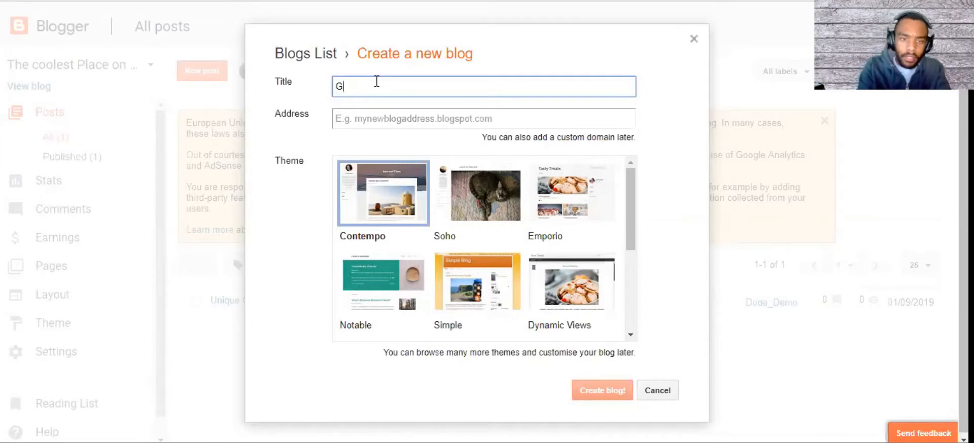
pyautogui.press('BackSpace')
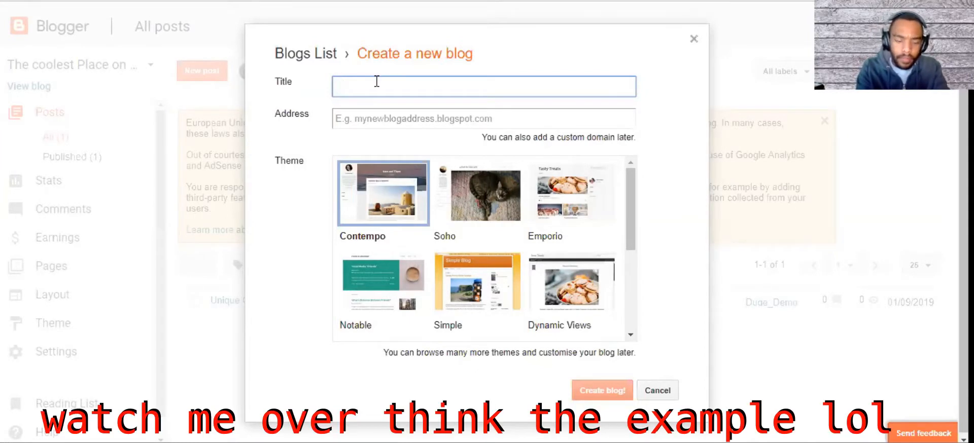
pyautogui.write('Ga')
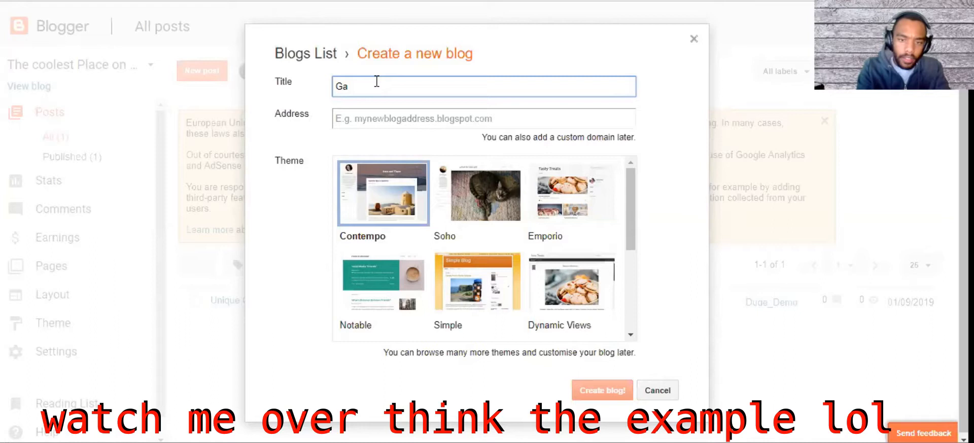
pyautogui.press('BackSpace')
pyautogui.press('BackSpace')
pyautogui.write('T')
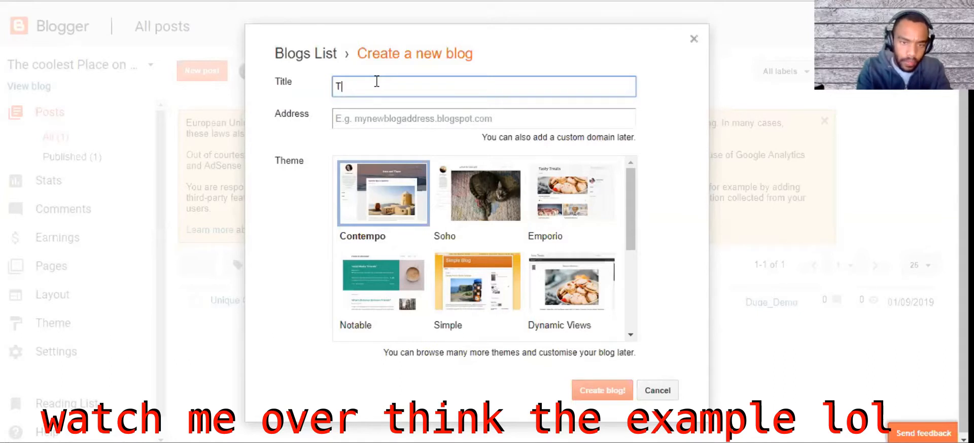
pyautogui.write('he Gam')
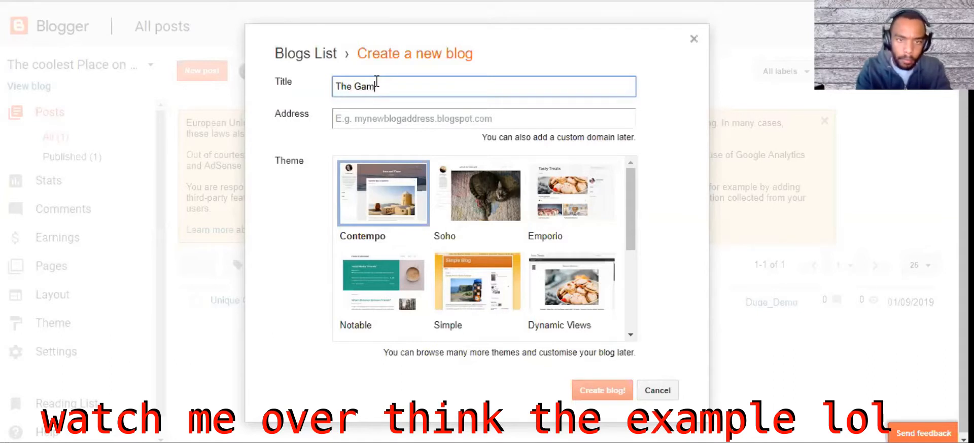
pyautogui.write('e M')
pyautogui.press('BackSpace')
pyautogui.press('BackSpace')
pyautogui.press('BackSpace')
pyautogui.press('BackSpace')
pyautogui.press('BackSpace')
pyautogui.press('BackSpace')
pyautogui.press('BackSpace')
pyautogui.press('BackSpace')
pyautogui.write('e')
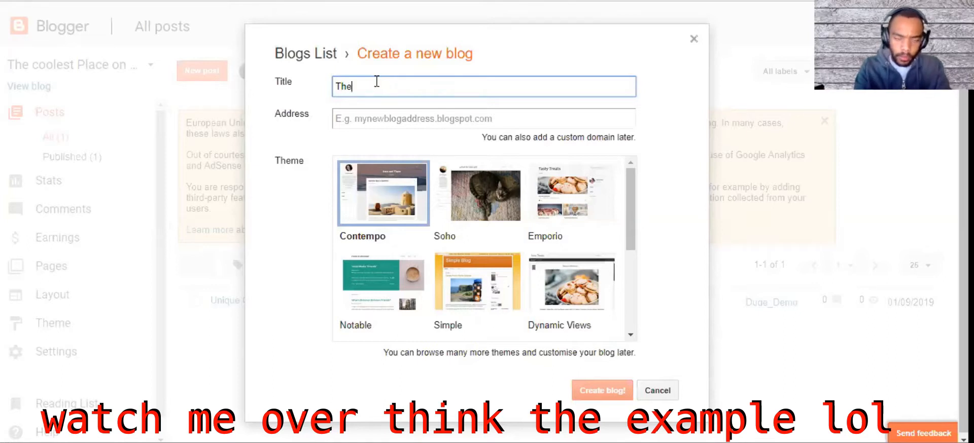
pyautogui.press('BackSpace')
pyautogui.press('BackSpace')
pyautogui.press('BackSpace')
pyautogui.press('BackSpace')
# - Title the new blog "Minecraft Heroes"
pyautogui.write('Min')
pyautogui.press('BackSpace')
pyautogui.write('n')
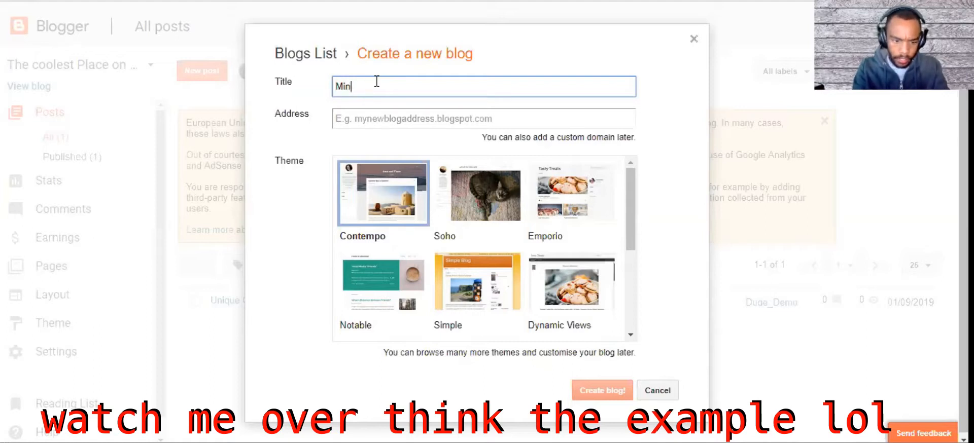
pyautogui.write('ecraft H')
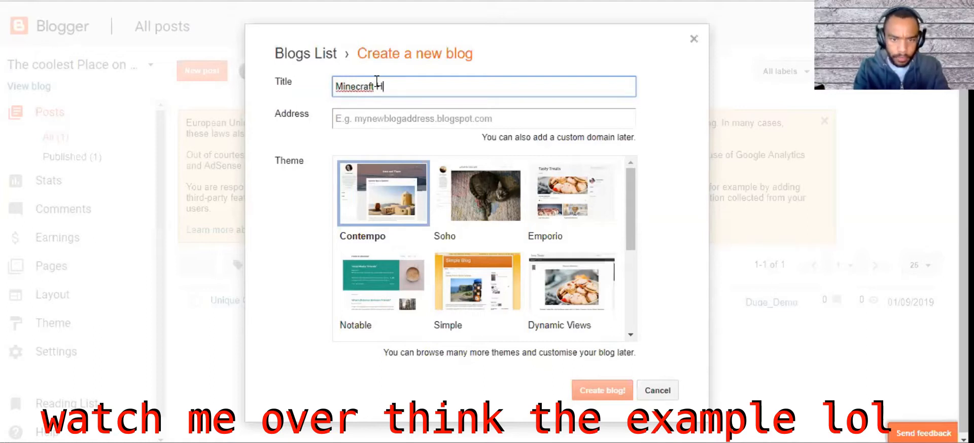
pyautogui.write('eroes')
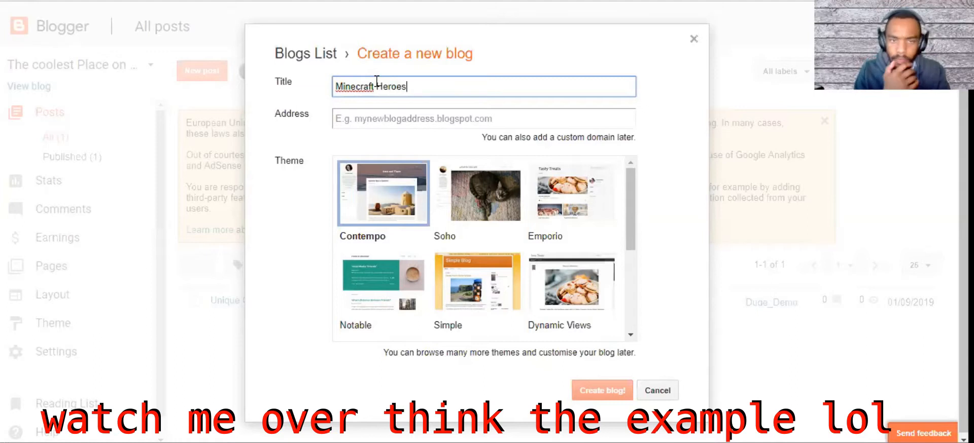
# - Try minecraftheroes.blogspot.com as the new blog's address
pyautogui.click(406, 113)
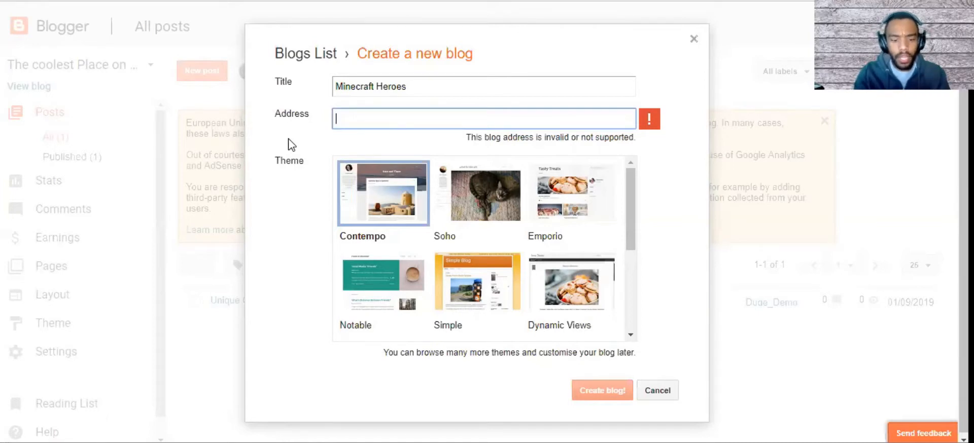
pyautogui.write('mi')
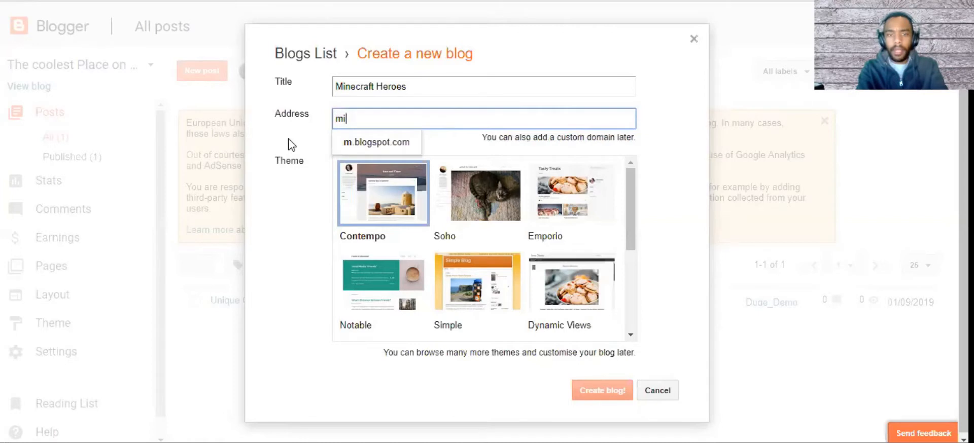
pyautogui.write('necrafther')
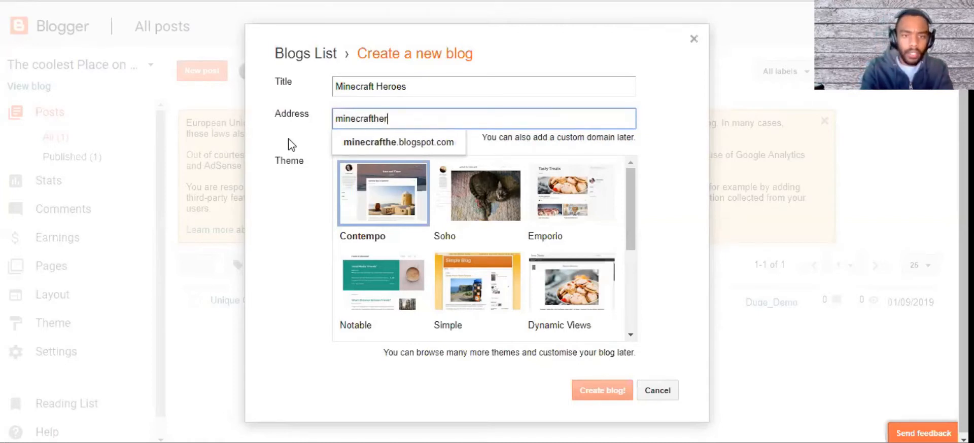
pyautogui.write('oes')
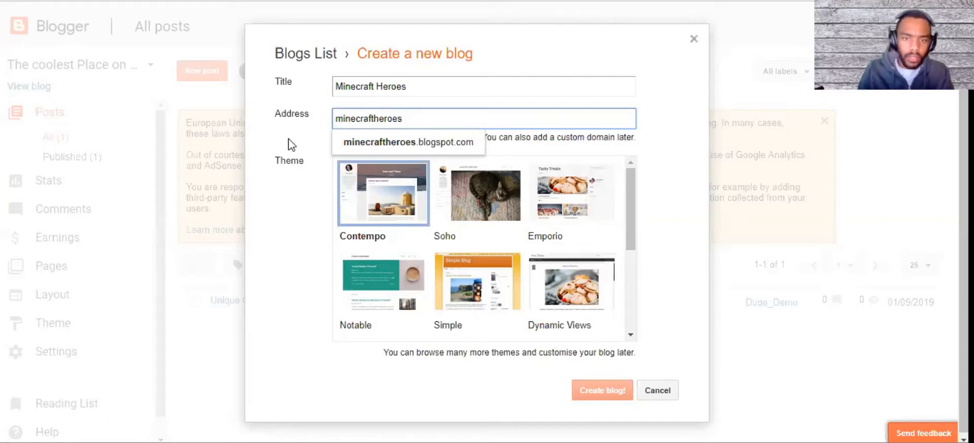
pyautogui.press('Return')
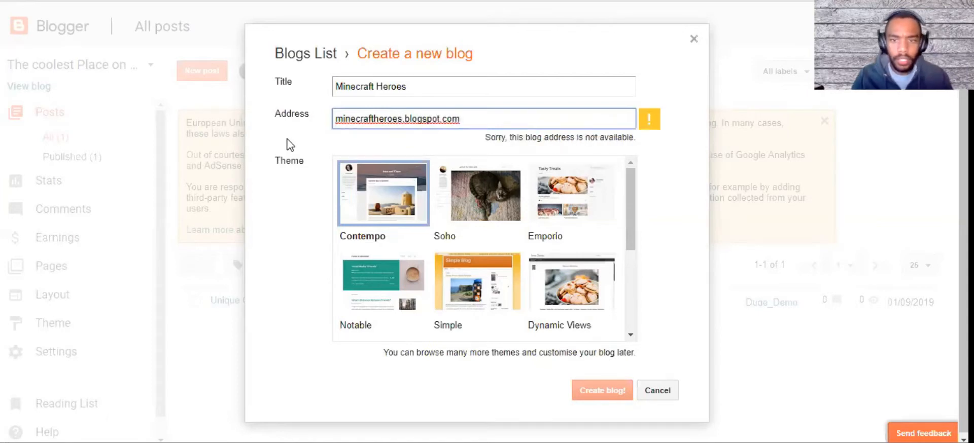
# - Replace the blog name in the address so that it reads heroesofminecraft.blogspot.com
pyautogui.click(403, 119)
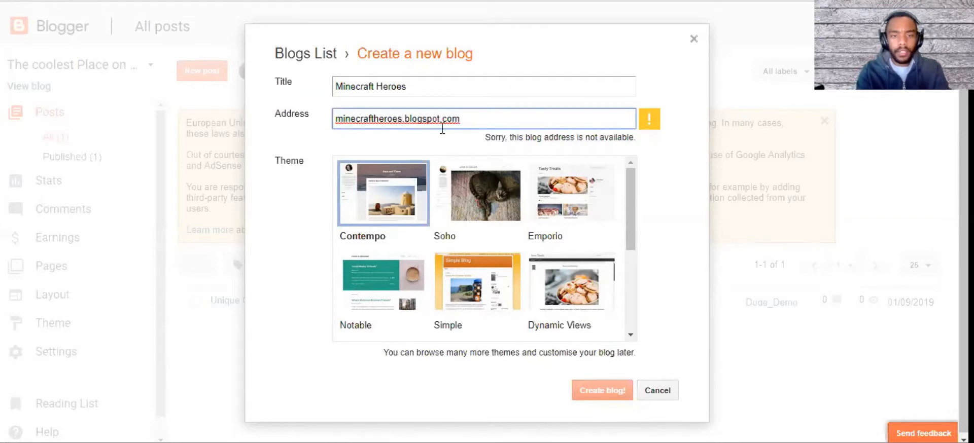
pyautogui.press('BackSpace')
pyautogui.press('BackSpace')
pyautogui.press('BackSpace')
pyautogui.press('BackSpace')
pyautogui.press('BackSpace')
pyautogui.press('BackSpace')
pyautogui.press('BackSpace')
pyautogui.press('BackSpace')
pyautogui.press('BackSpace')
pyautogui.press('BackSpace')
pyautogui.press('BackSpace')
pyautogui.press('BackSpace')
pyautogui.press('BackSpace')
pyautogui.press('BackSpace')
pyautogui.press('BackSpace')
pyautogui.write('heroesofminecraft')
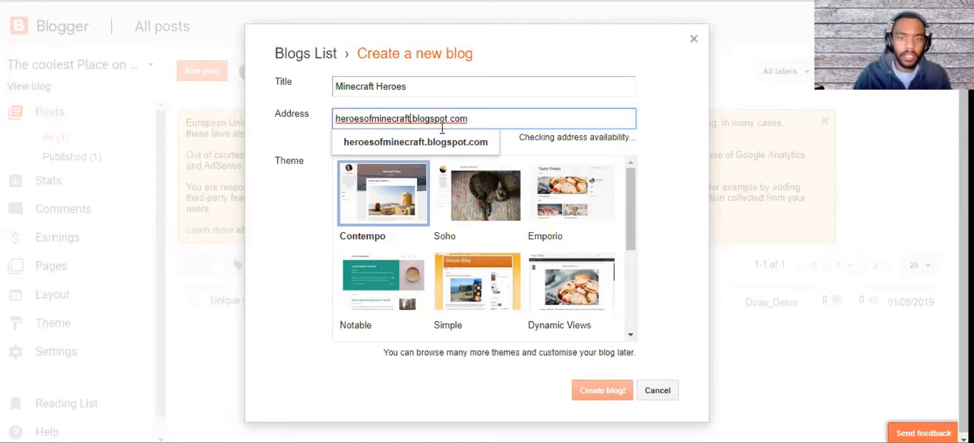
# - Rework the blog address into theminecraftheroes.blogspot.com
pyautogui.click(373, 120)
pyautogui.press('BackSpace')
pyautogui.press('BackSpace')
pyautogui.click(336, 117)
pyautogui.write('the')
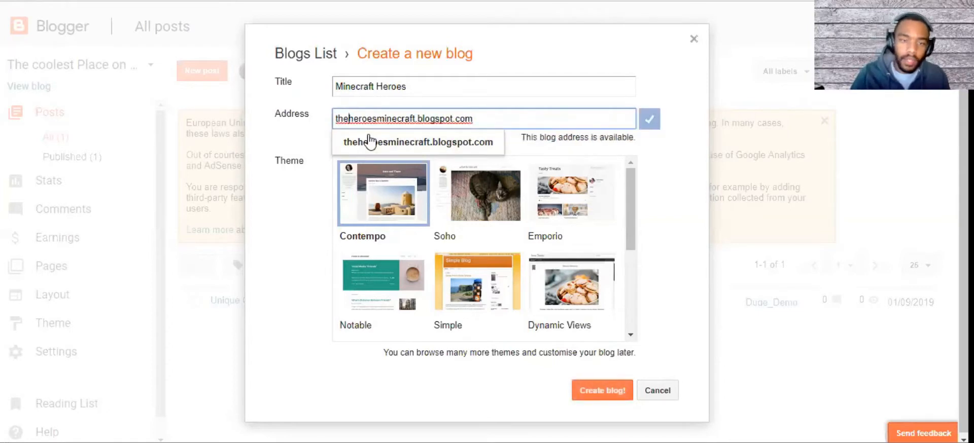
pyautogui.moveTo(377, 118); pyautogui.dragTo(350, 121)
pyautogui.press('BackSpace')
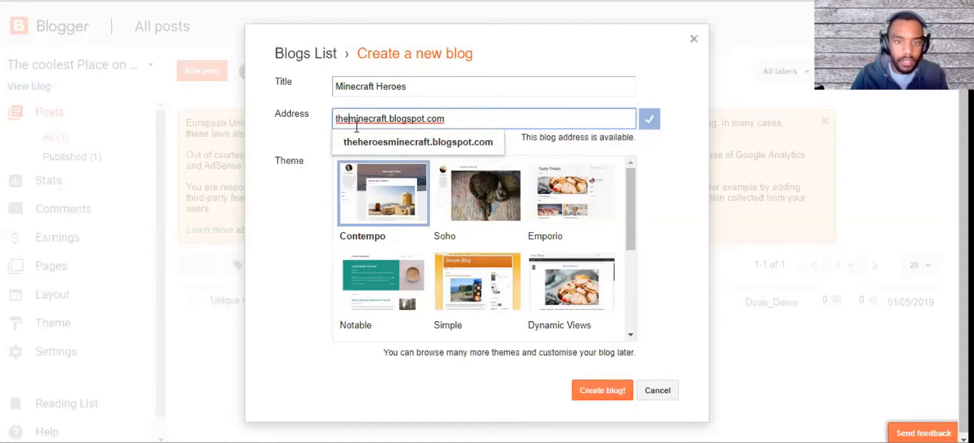
pyautogui.write('heroes')
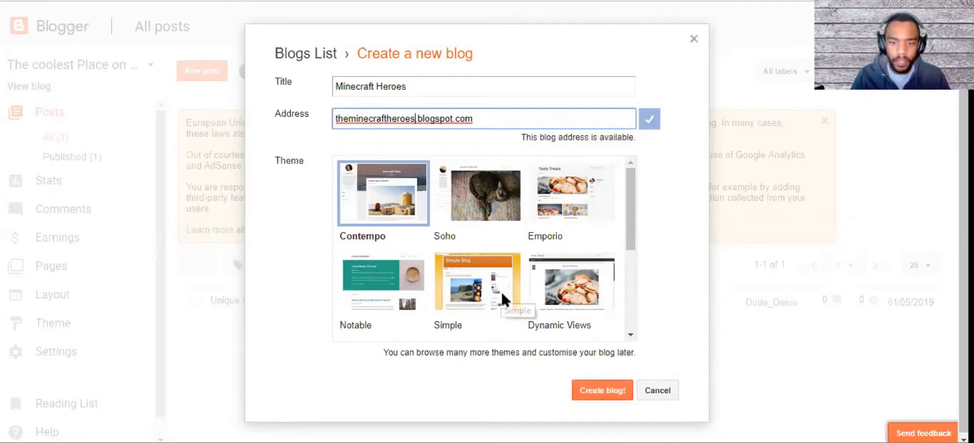
# - Choose the Simple theme for the new blog and create the blog
pyautogui.scroll(-3, 574, 235)
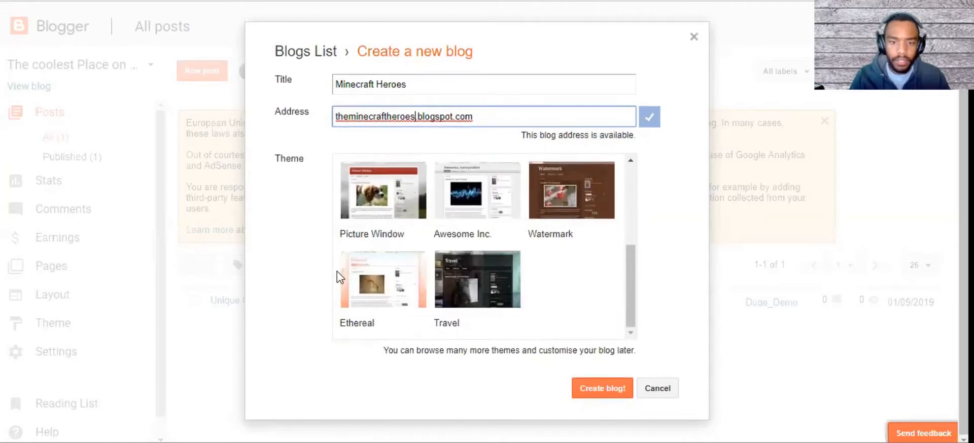
pyautogui.scroll(3, 489, 264)
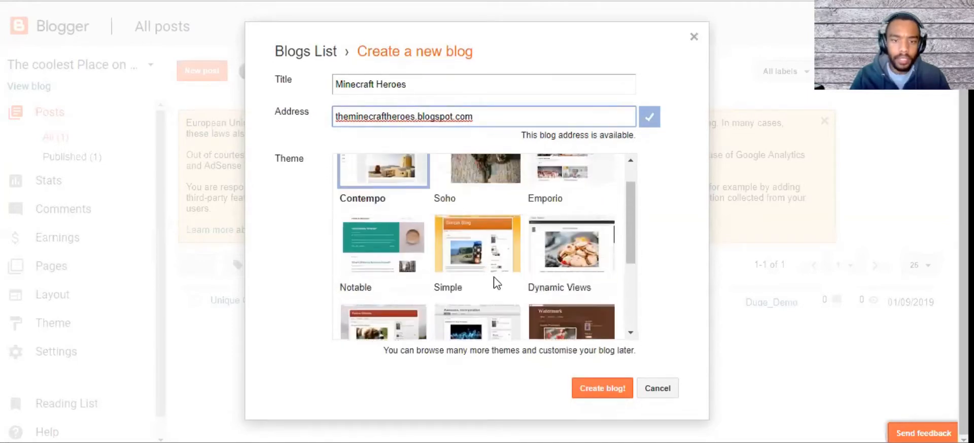
pyautogui.click(466, 256)
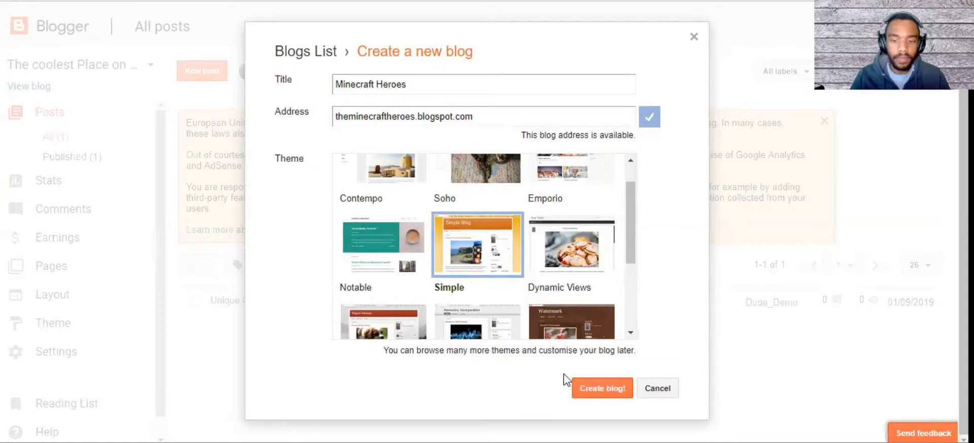
pyautogui.click(586, 391)
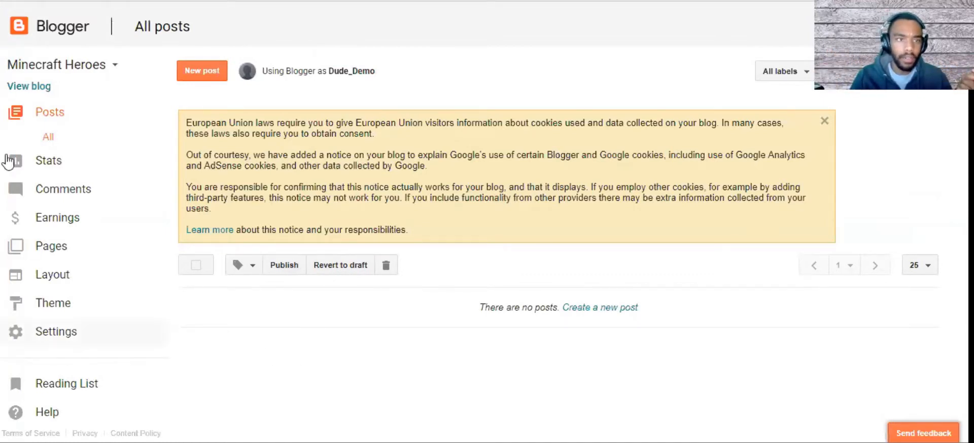
# - View the live Minecraft Heroes blog and return to its Blogger dashboard
pyautogui.click(36, 89)
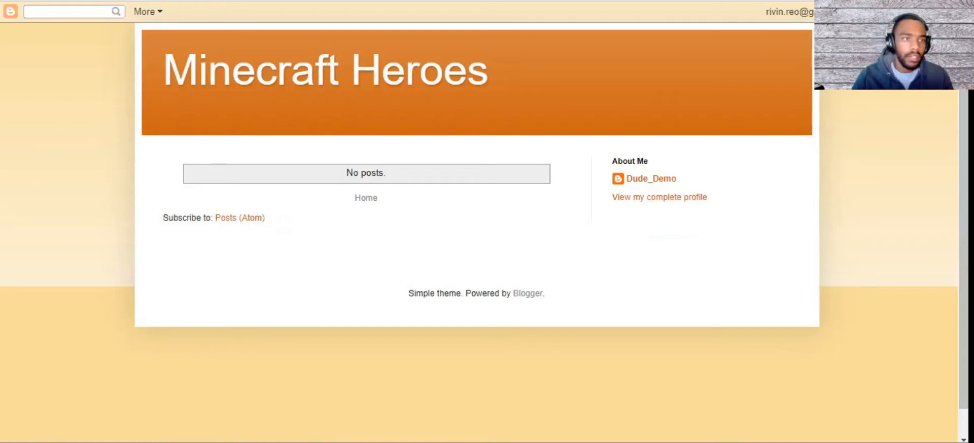
pyautogui.click(79, 1)
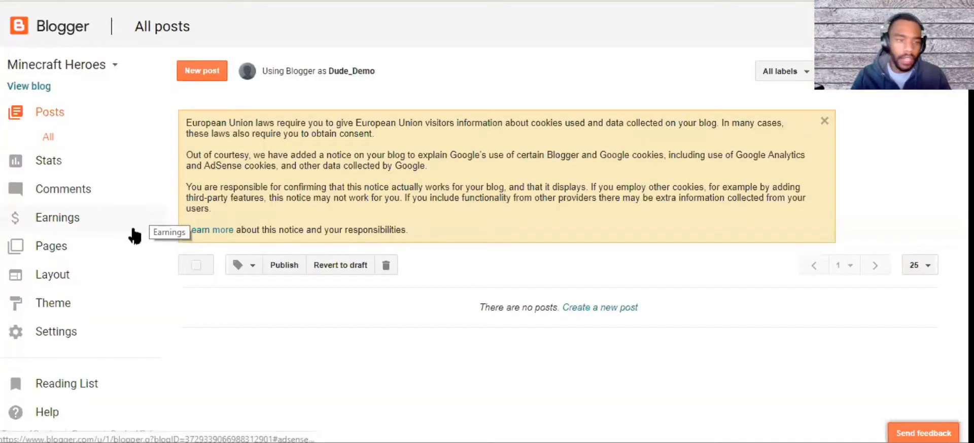
# - Open the blog's layout and look through its Favicon, Navbar, Header and Cross-column sections
pyautogui.click(54, 276)
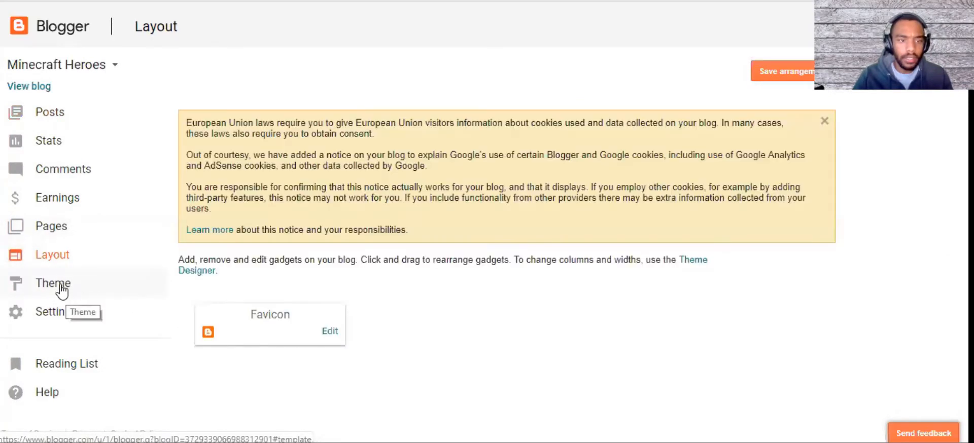
pyautogui.scroll(-1, 211, 290)
pyautogui.scroll(-3, 211, 286)
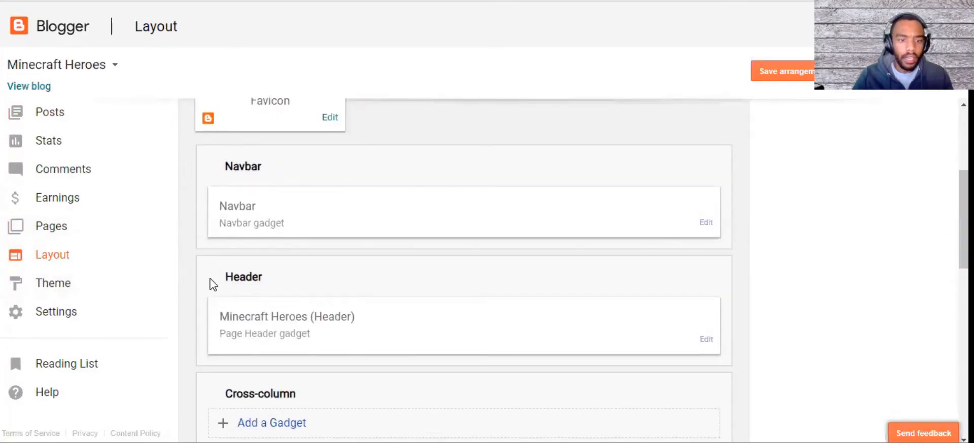
# - Open the blog's Theme Designer and go to its background settings
pyautogui.scroll(-3, 213, 284)
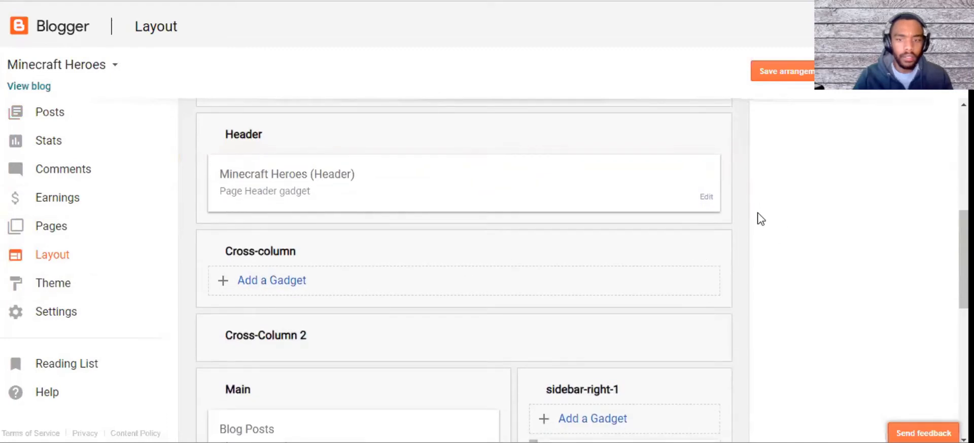
pyautogui.click(54, 287)
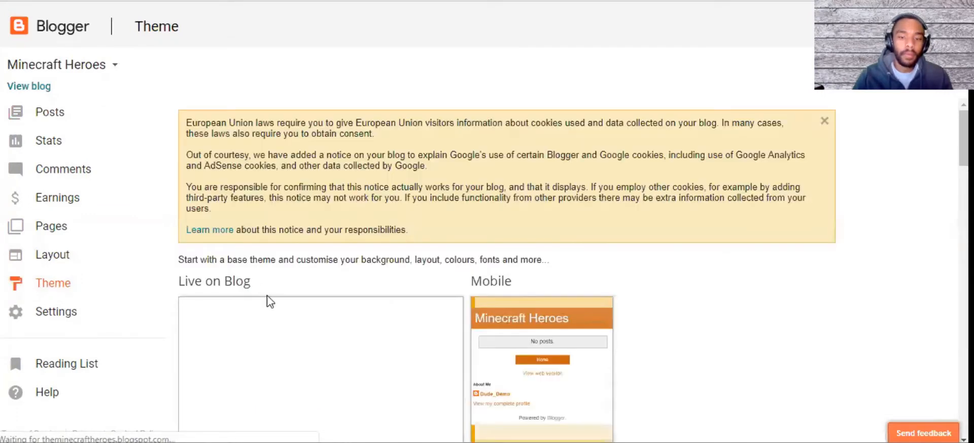
pyautogui.scroll(-3, 268, 304)
pyautogui.scroll(-2, 269, 304)
pyautogui.click(276, 313)
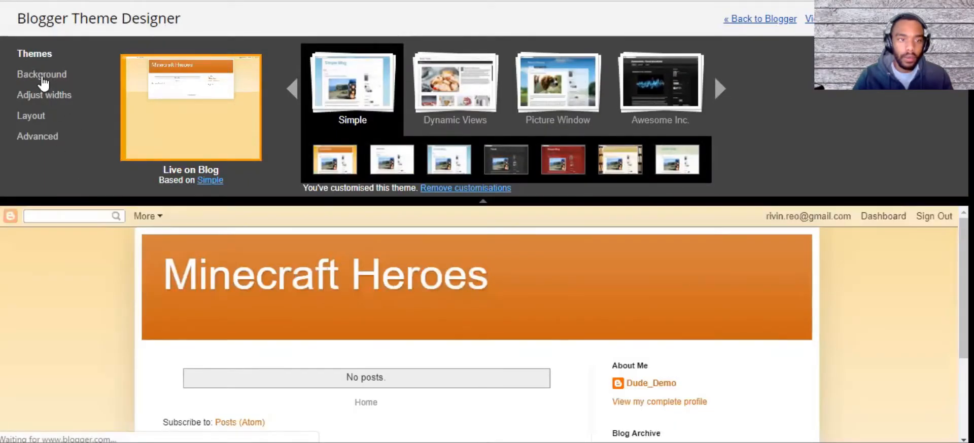
pyautogui.click(41, 76)
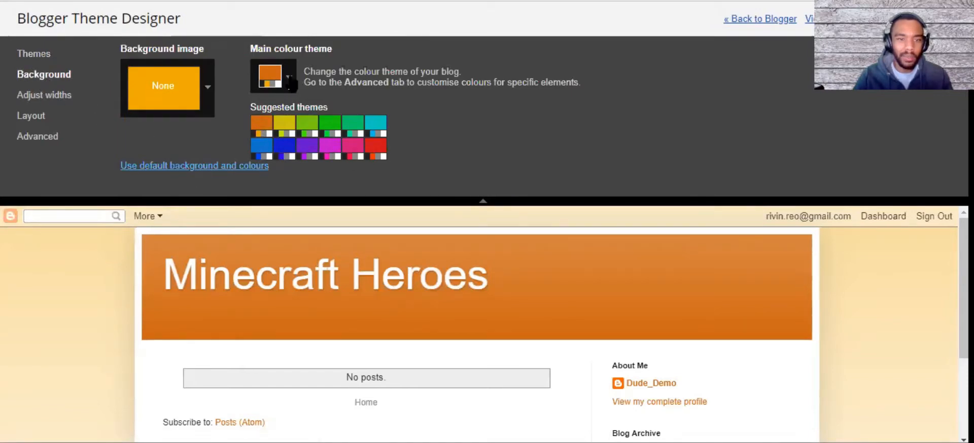
# - Use the abstract grey blocks picture as the background image and set the main colour theme to green
pyautogui.click(330, 126)
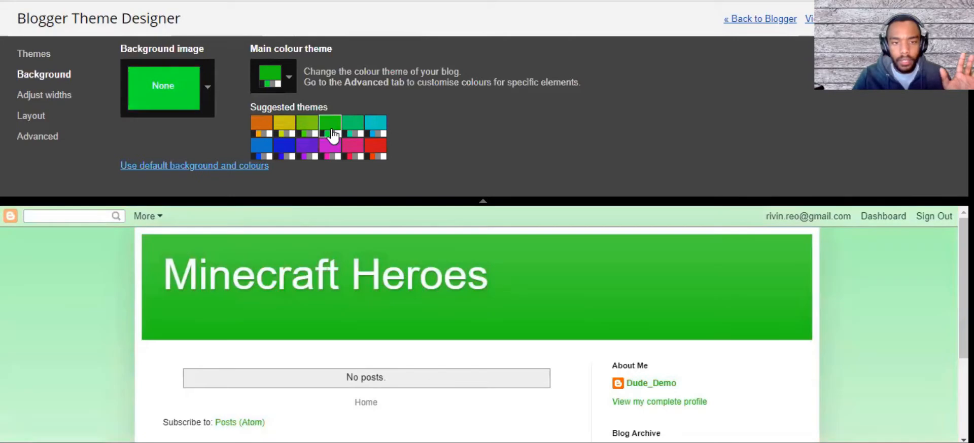
pyautogui.click(207, 87)
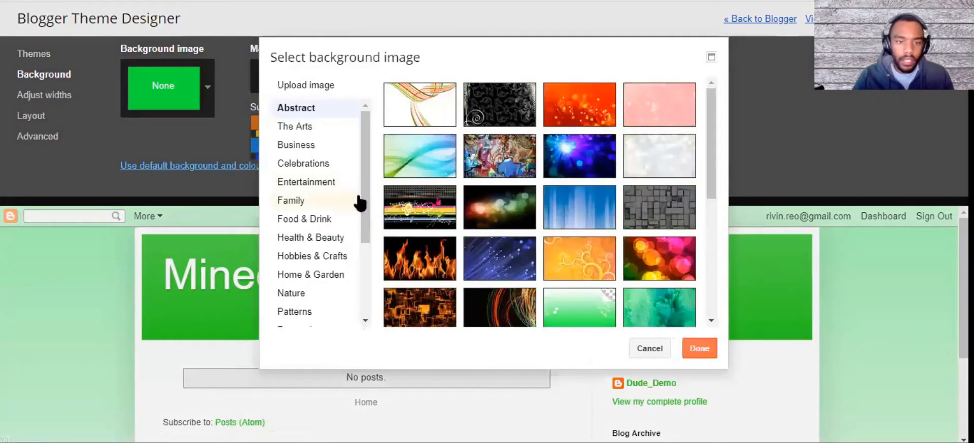
pyautogui.click(658, 218)
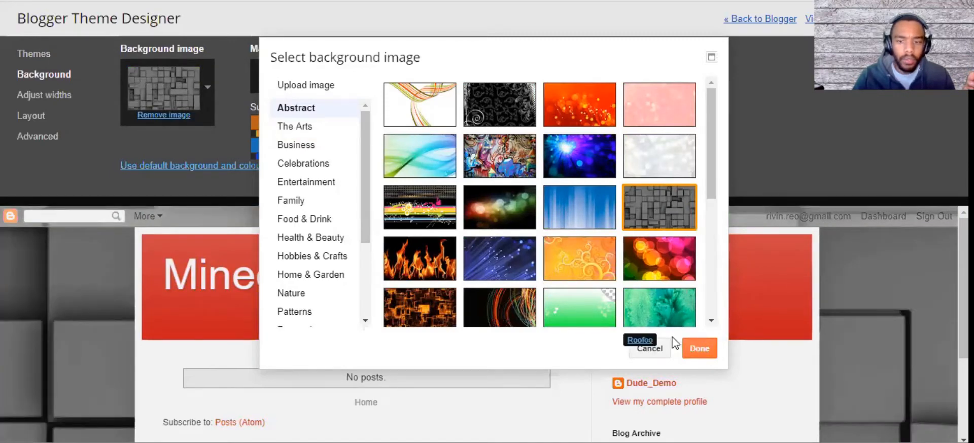
pyautogui.click(699, 349)
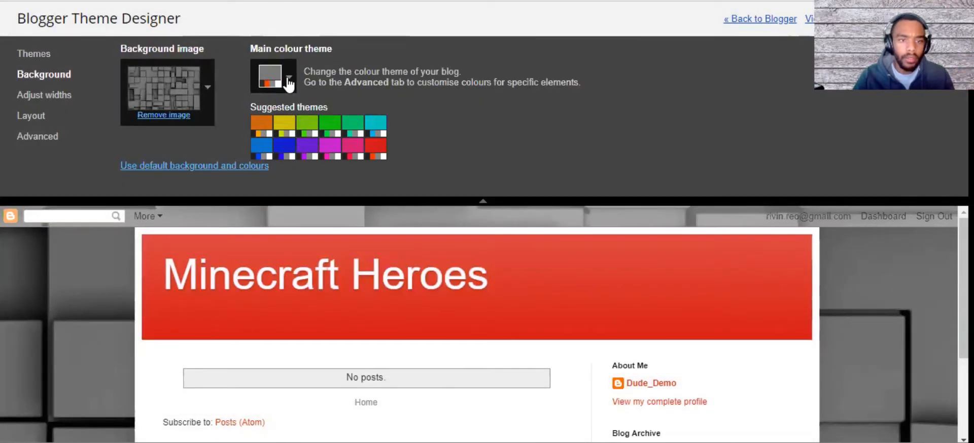
pyautogui.click(331, 124)
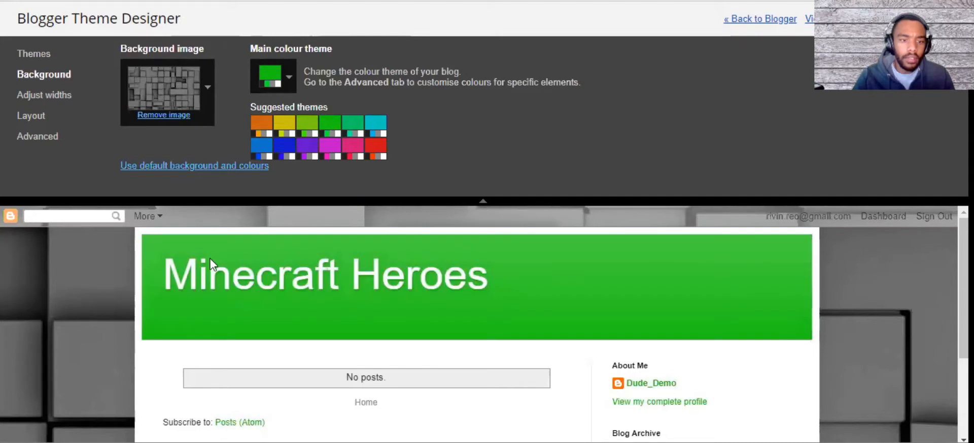
# - Apply the body layout with one sidebar on each side of the posts, check the widths and return to Blogger
pyautogui.click(52, 104)
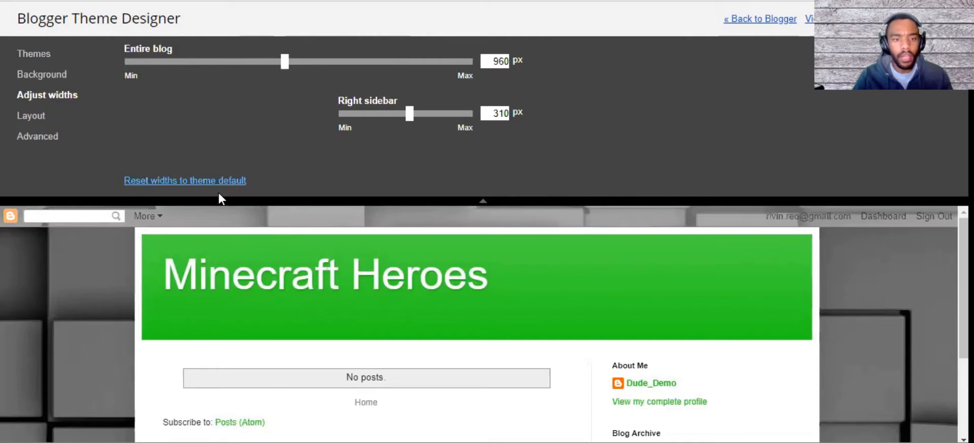
pyautogui.click(23, 125)
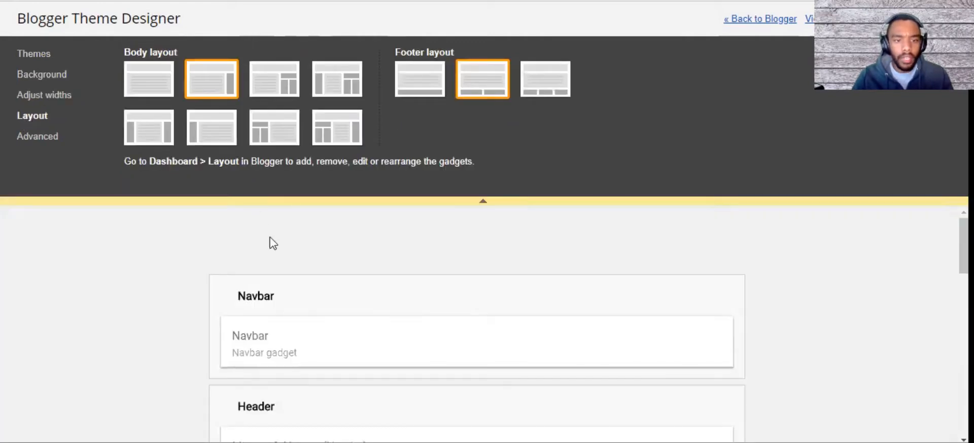
pyautogui.click(158, 141)
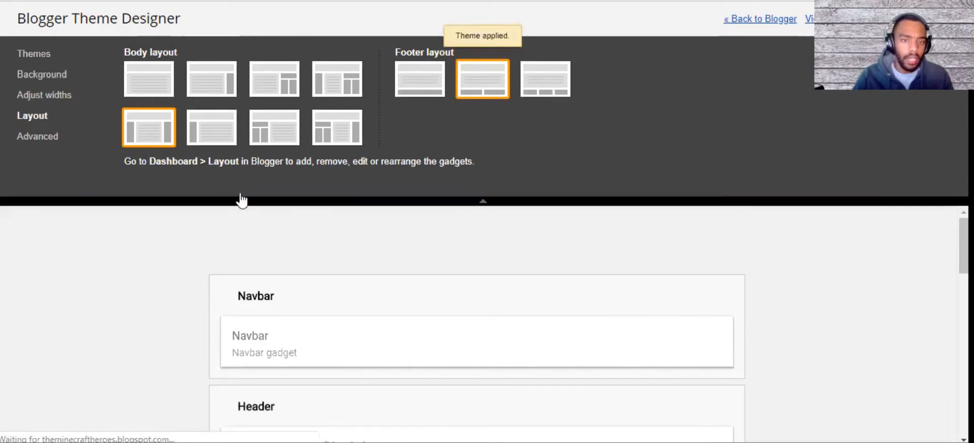
pyautogui.click(50, 96)
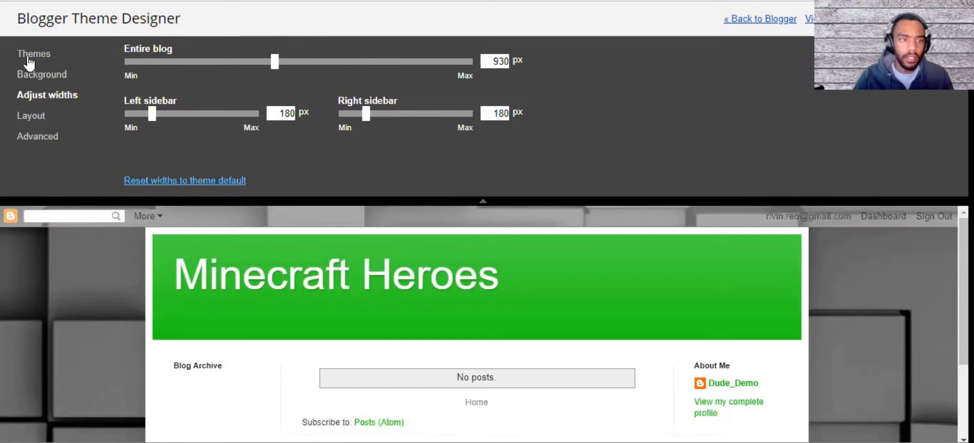
pyautogui.click(760, 20)
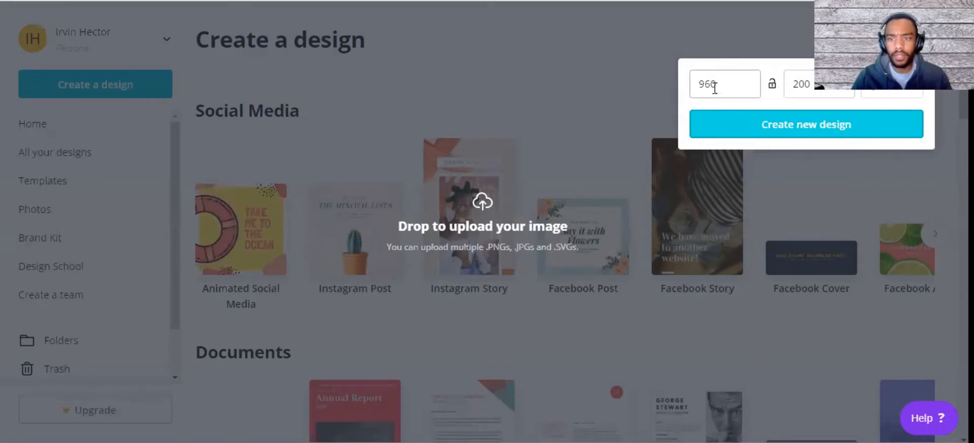
# - In Canva, create a 960 × 200 px design and apply the Techno Electro banner template
pyautogui.click(764, 130)
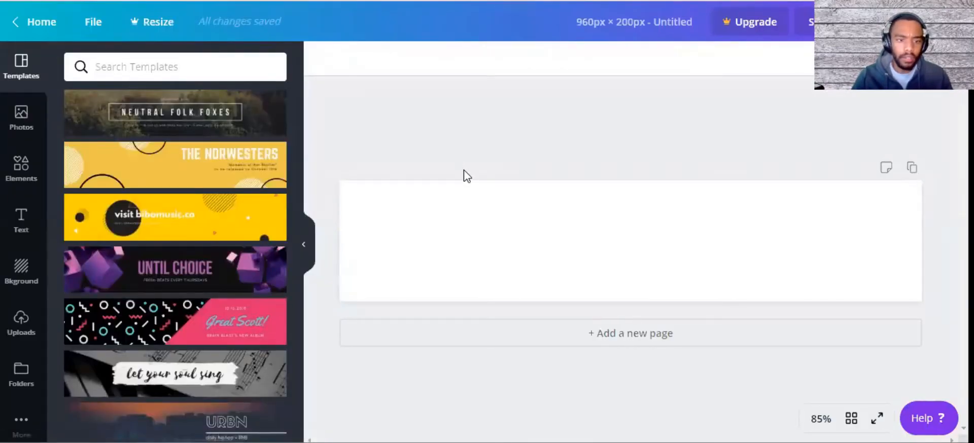
pyautogui.scroll(-10, 155, 229)
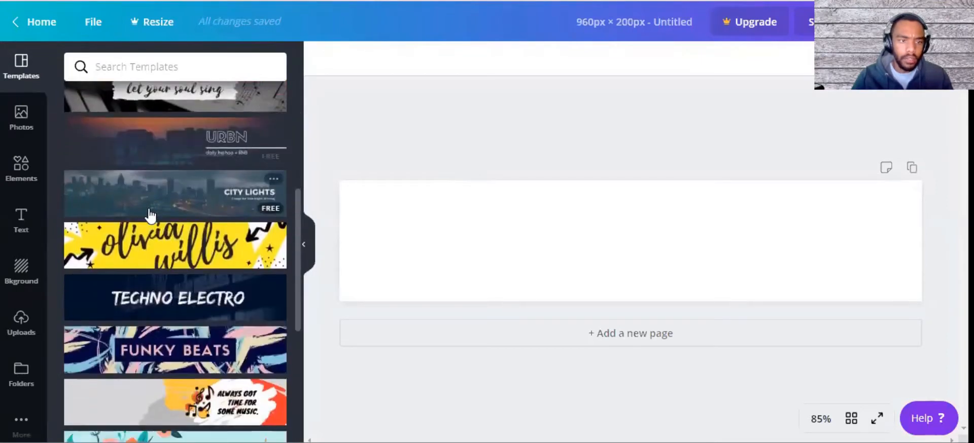
pyautogui.scroll(-10, 158, 223)
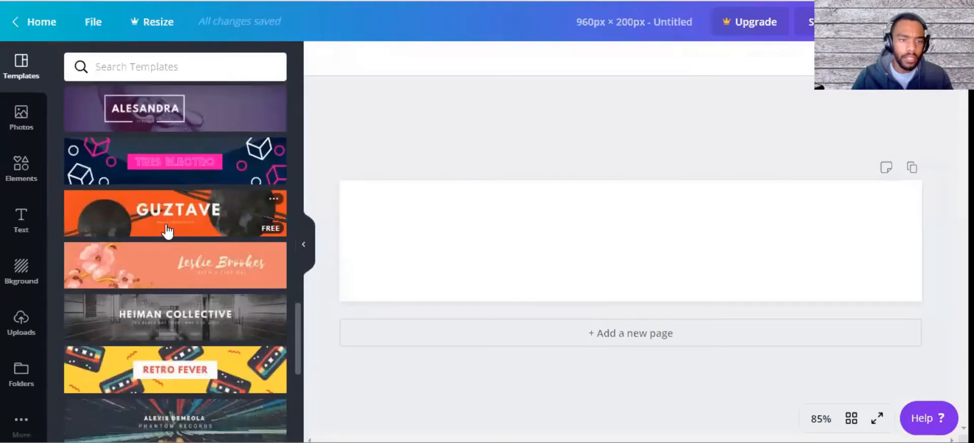
pyautogui.scroll(-6, 167, 231)
pyautogui.scroll(-2, 171, 230)
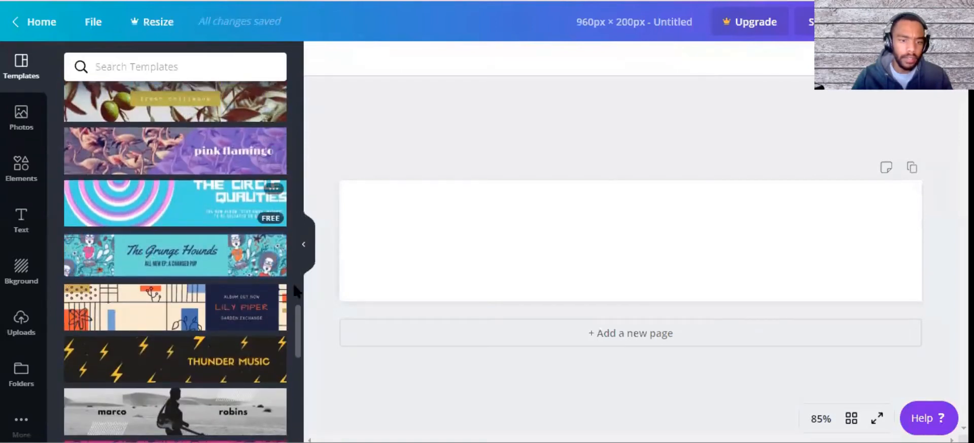
pyautogui.scroll(-7, 289, 294)
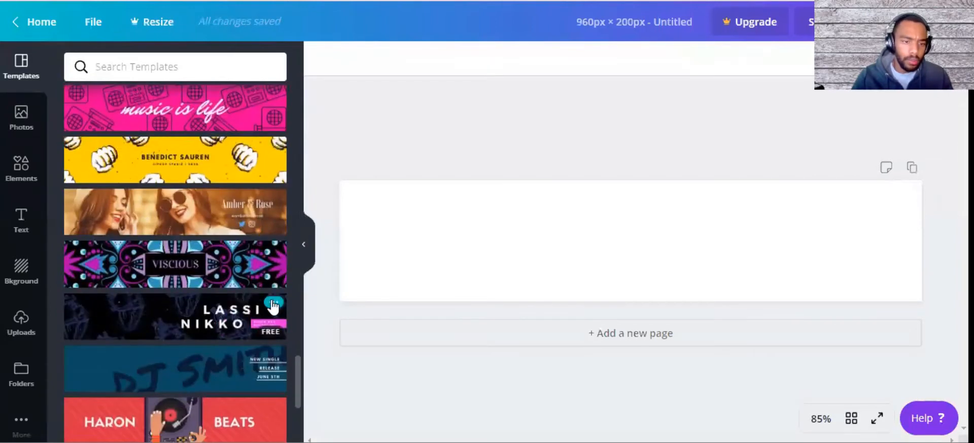
pyautogui.scroll(-5, 273, 307)
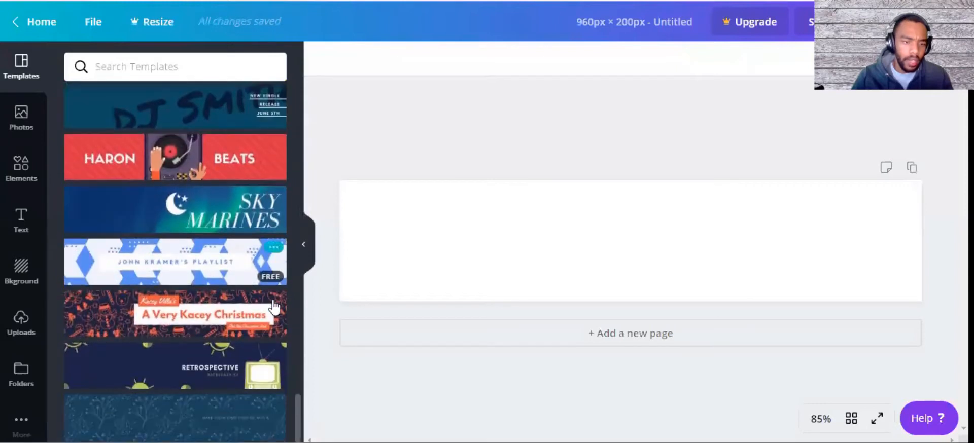
pyautogui.scroll(-5, 210, 376)
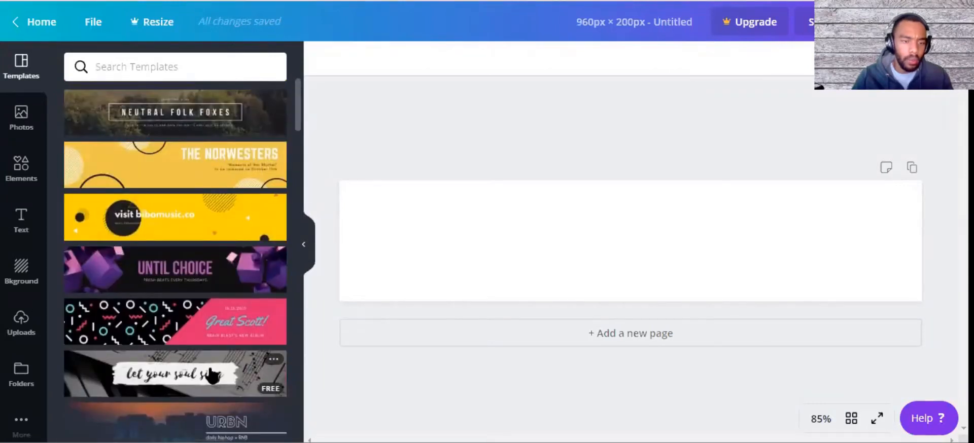
pyautogui.scroll(-5, 222, 319)
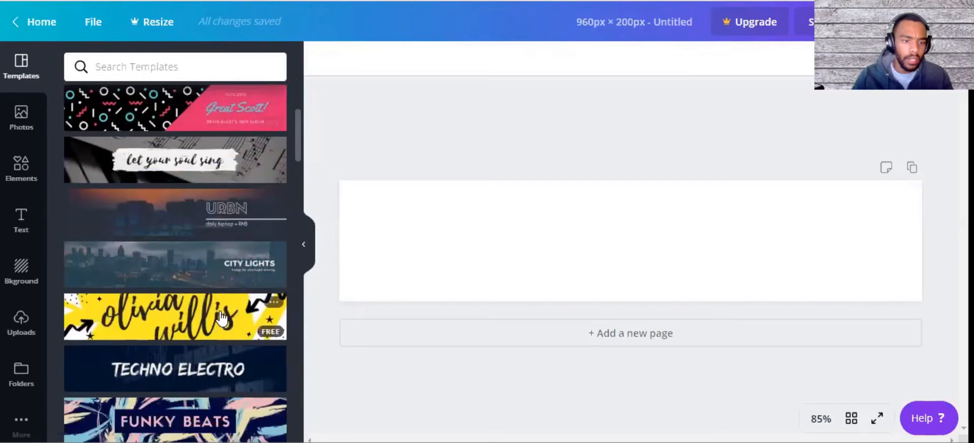
pyautogui.click(172, 304)
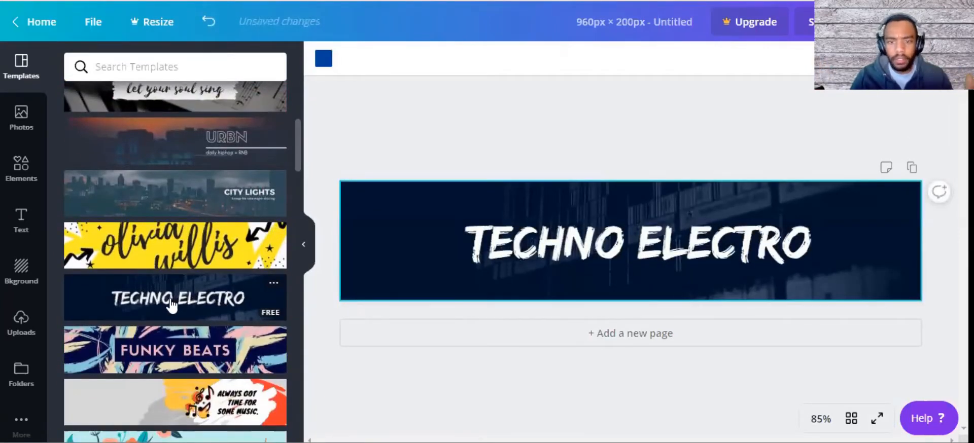
# - Replace the banner's title text with THE MINECRAFT HEROES
pyautogui.click(500, 245)
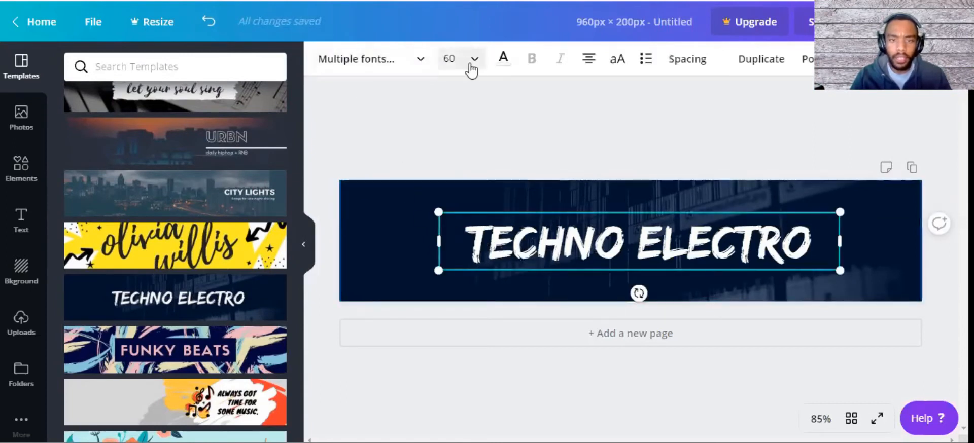
pyautogui.moveTo(466, 242); pyautogui.dragTo(820, 239)
pyautogui.write('T')
pyautogui.press('BackSpace')
pyautogui.write('THE M')
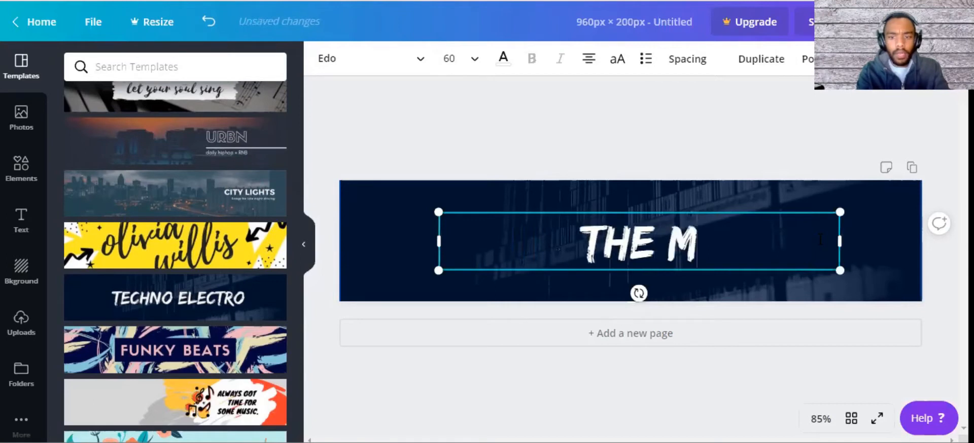
pyautogui.write('INECRAFT HEROR')
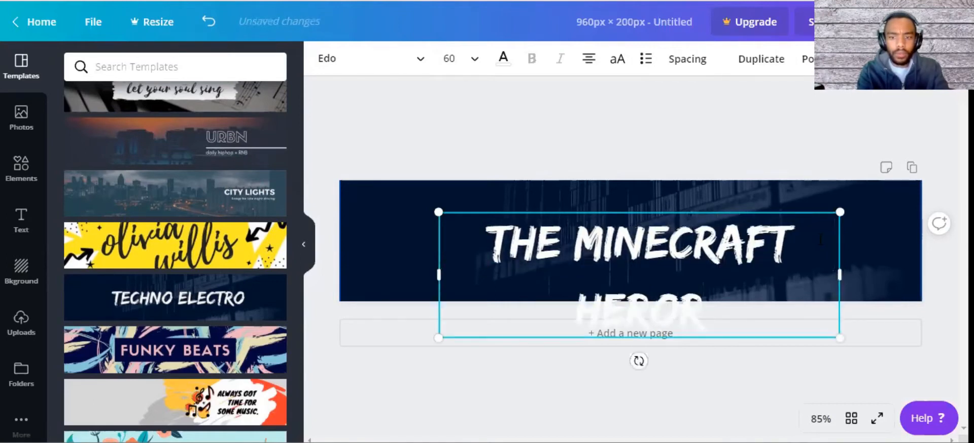
pyautogui.press('BackSpace')
pyautogui.write('ES')
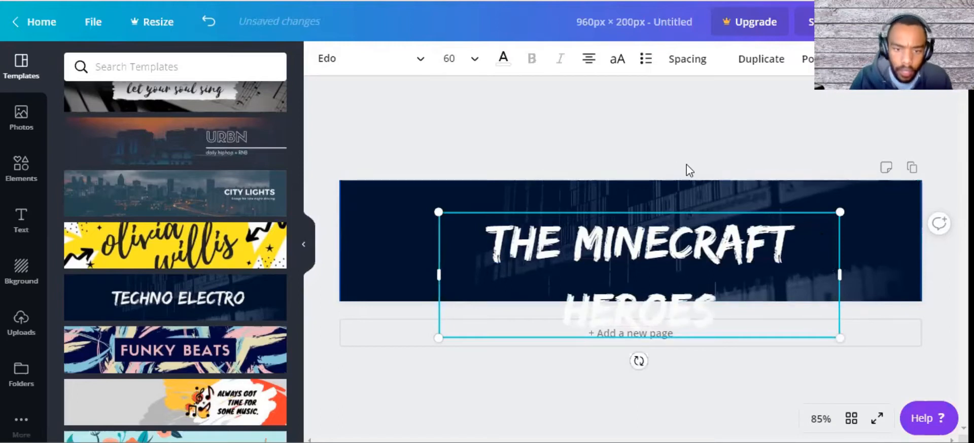
# - Widen the title's text box to fit the text on one line and align it to the middle and center of the page
pyautogui.moveTo(439, 276); pyautogui.dragTo(363, 276)
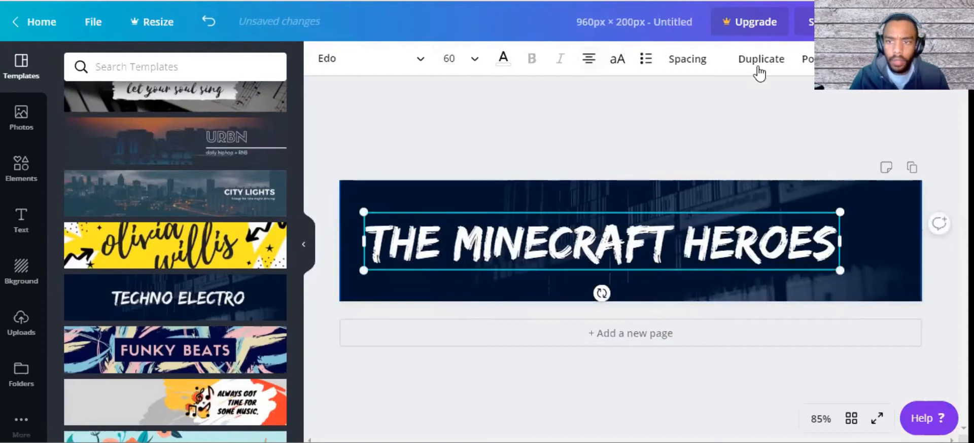
pyautogui.click(806, 59)
pyautogui.click(670, 190)
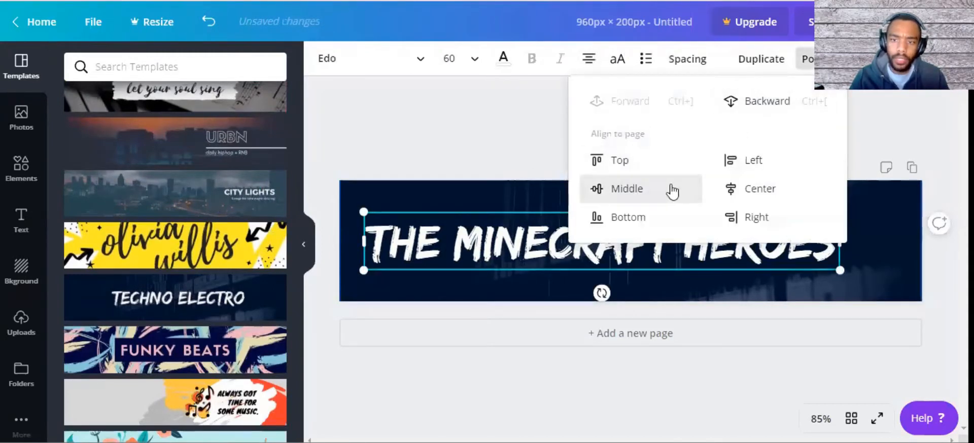
pyautogui.click(740, 192)
# - Download the finished banner as a PNG and dismiss the Canva Pro trial offer
pyautogui.click(948, 21)
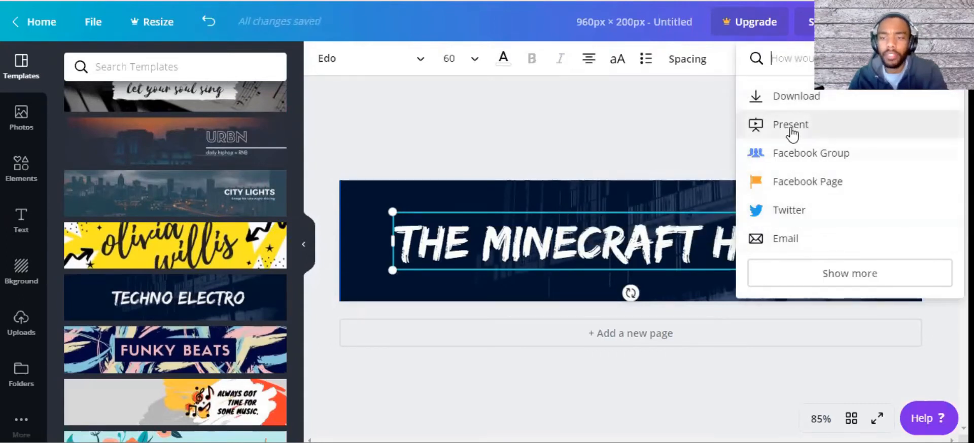
pyautogui.click(790, 100)
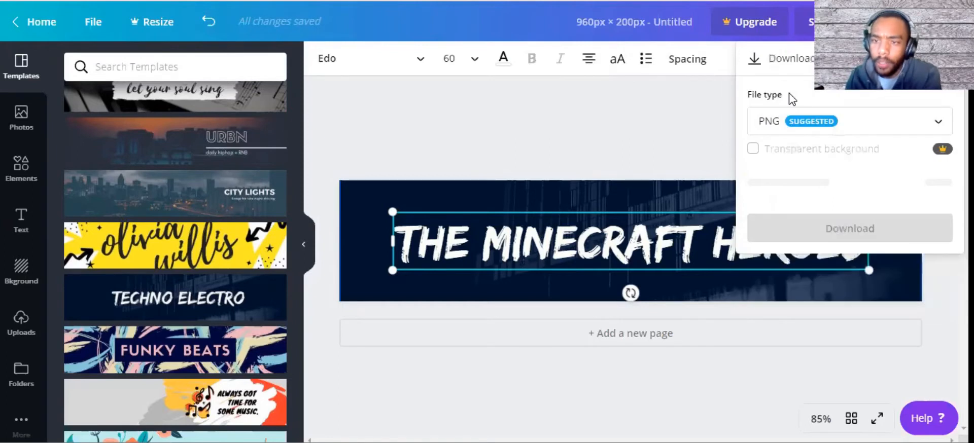
pyautogui.click(809, 201)
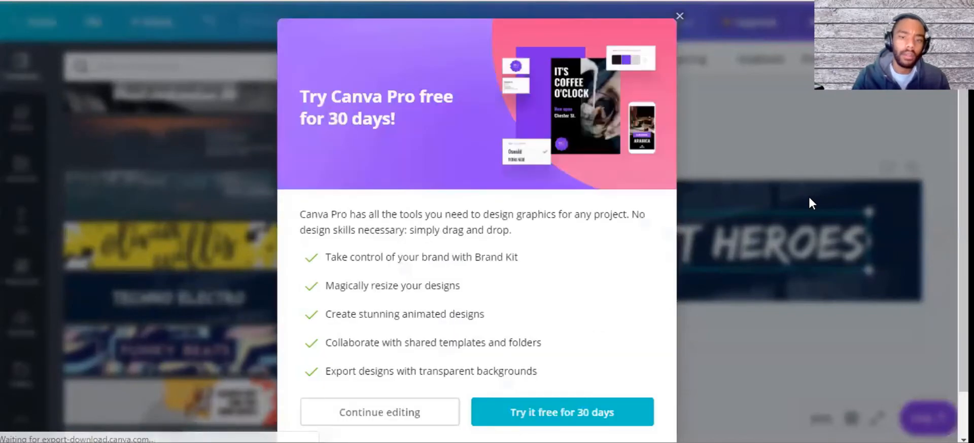
pyautogui.click(679, 17)
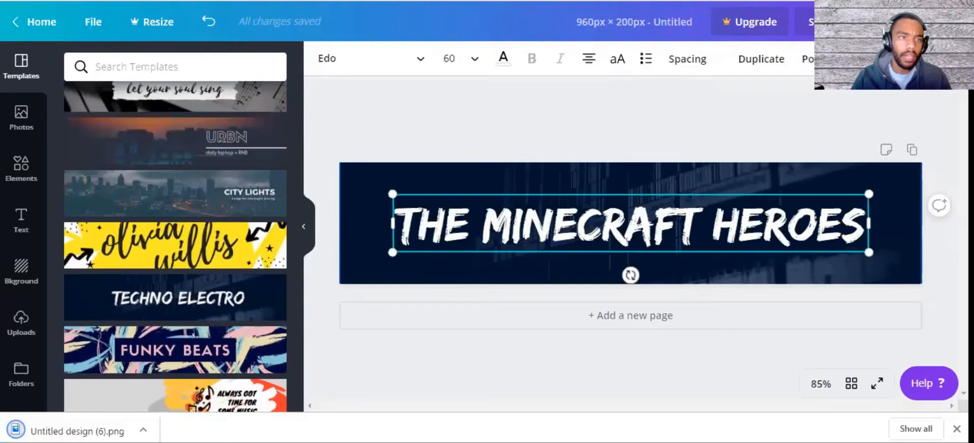
# - Switch to Blogger and open the Header gadget's settings in the Minecraft Heroes blog layout
pyautogui.hotkey('ctrl', 'Tab')
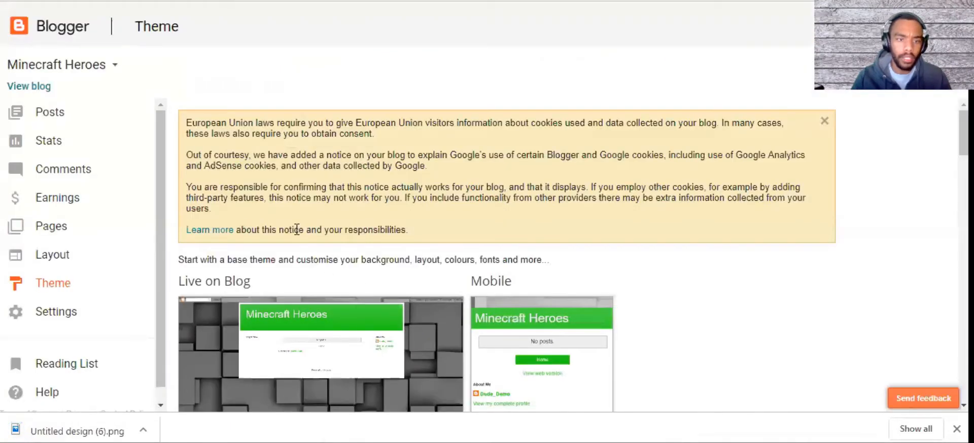
pyautogui.click(48, 265)
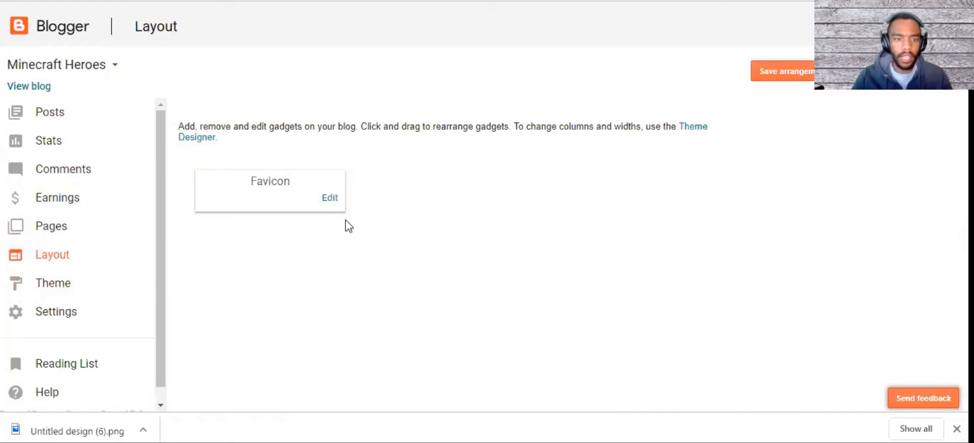
pyautogui.scroll(-2, 396, 266)
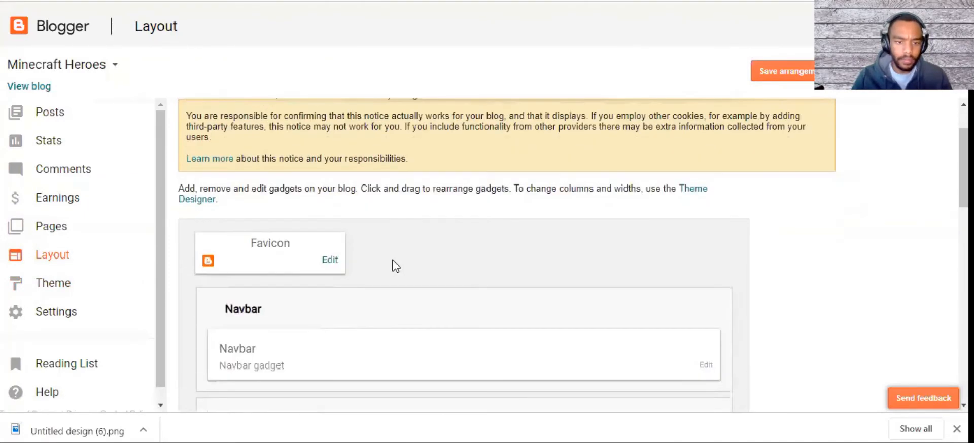
pyautogui.scroll(-3, 395, 265)
pyautogui.click(706, 341)
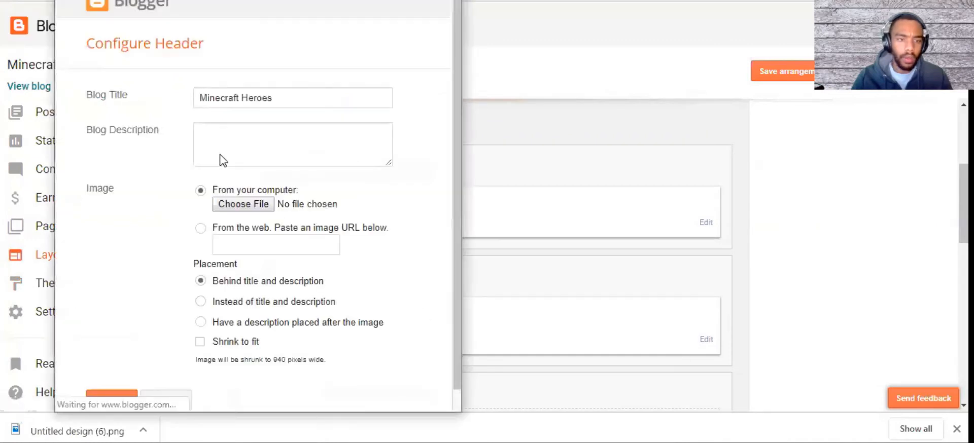
# - Upload Untitled design (6) as the header image, place it instead of the title and description, and save the header
pyautogui.click(257, 209)
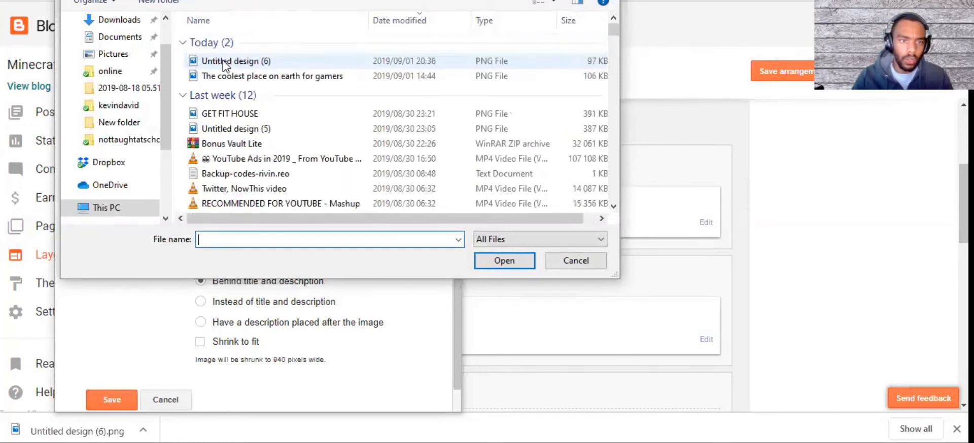
pyautogui.click(223, 62)
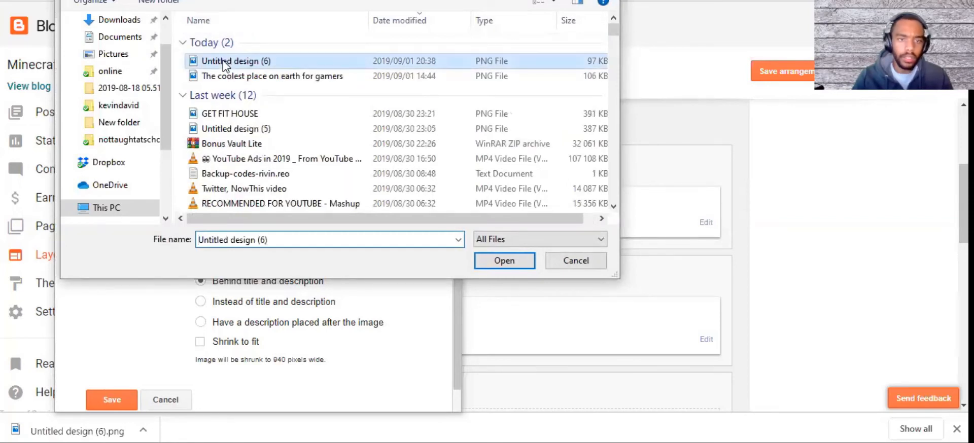
pyautogui.click(503, 262)
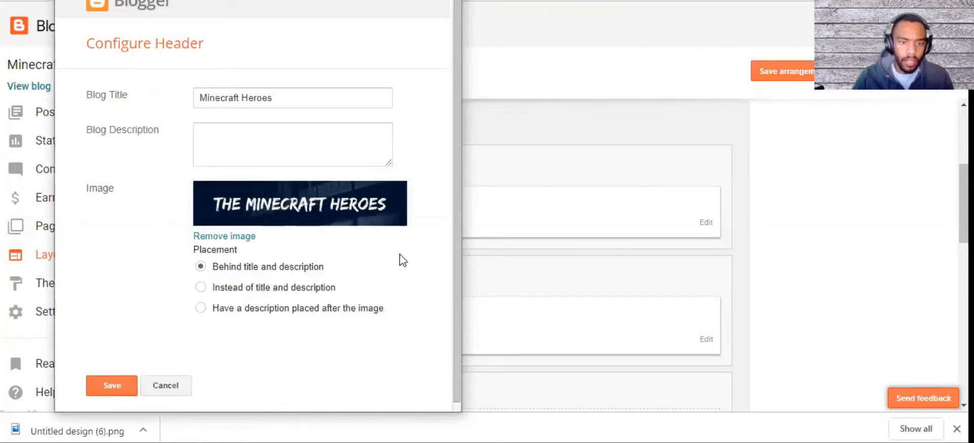
pyautogui.click(201, 287)
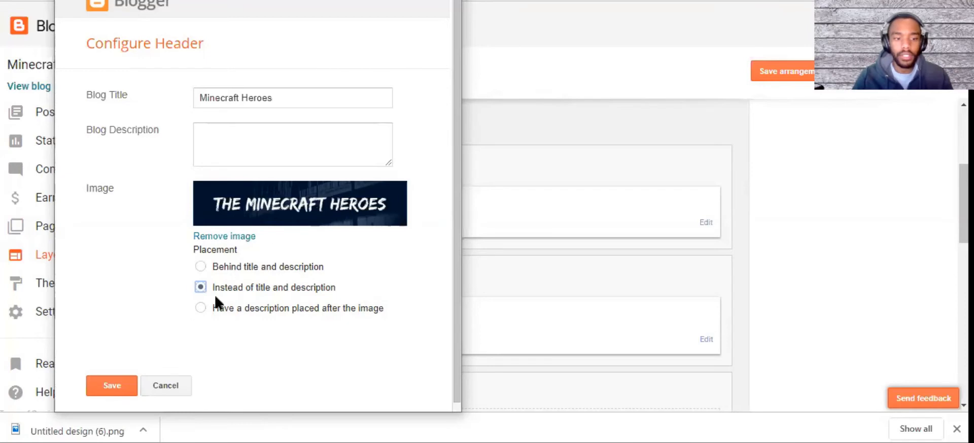
pyautogui.click(113, 387)
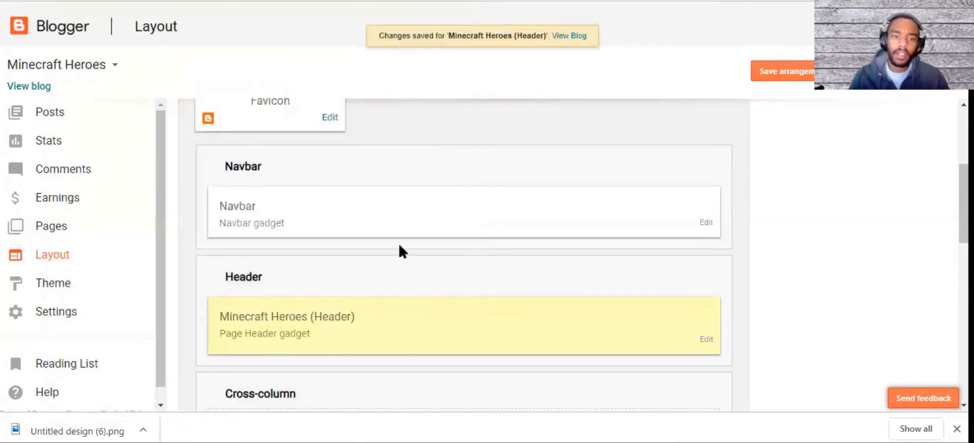
# - Save the layout arrangement and reload the live blog to check the new header banner
pyautogui.click(773, 74)
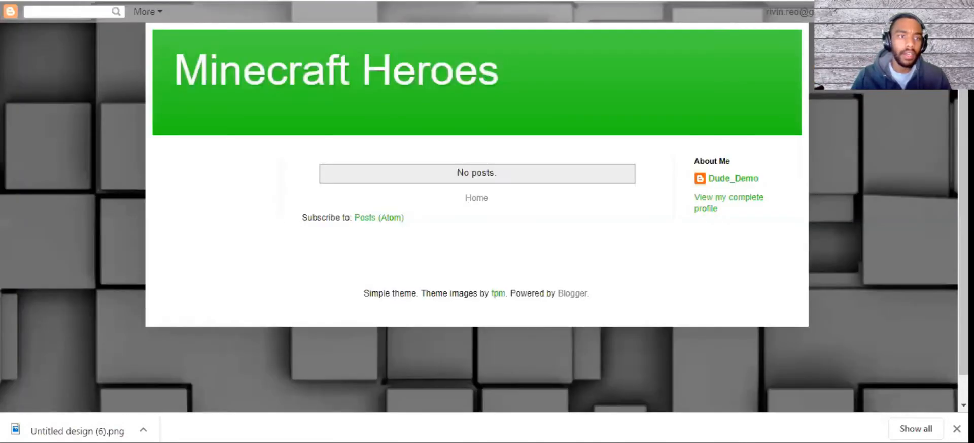
pyautogui.press('F5')
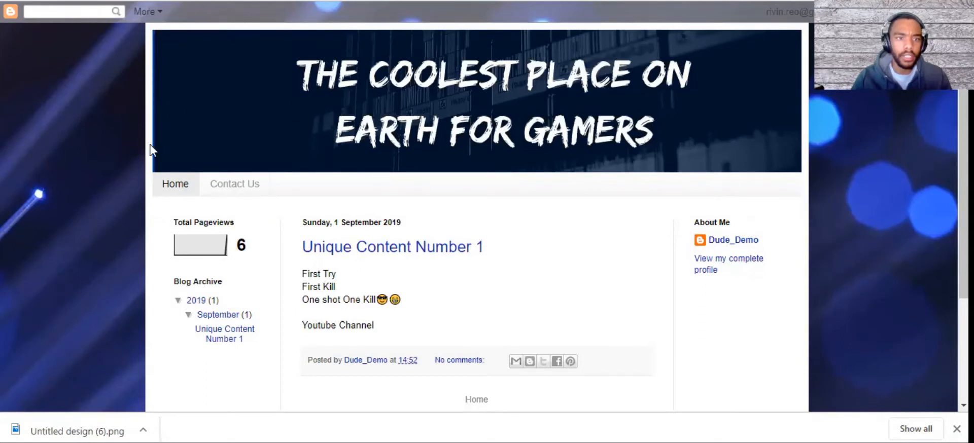
pyautogui.hotkey('ctrl', 'shift', 'Tab')
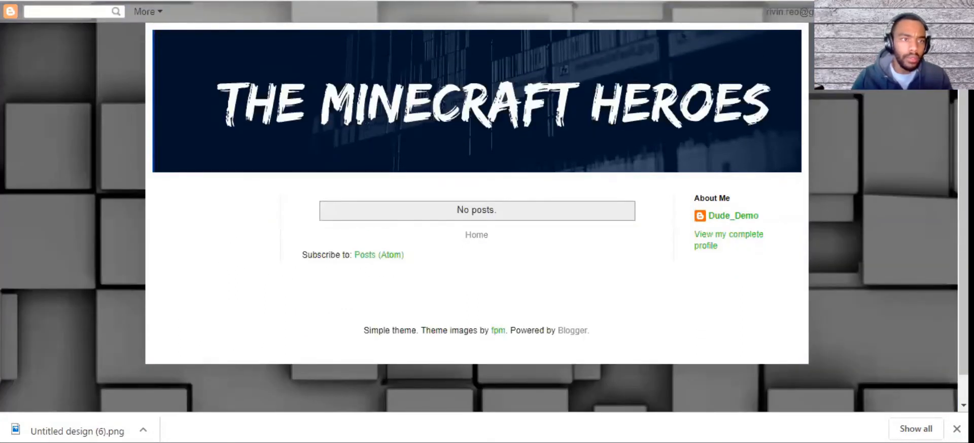
# - Return to the layout, save its arrangement again and reload the live blog to check the sidebars
pyautogui.hotkey('ctrl', 'shift', 'Tab')
pyautogui.scroll(-3, 222, 293)
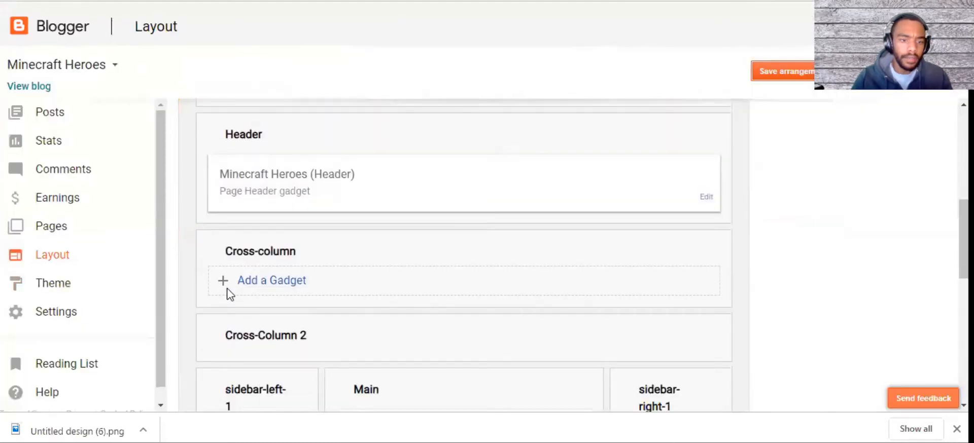
pyautogui.scroll(-5, 245, 296)
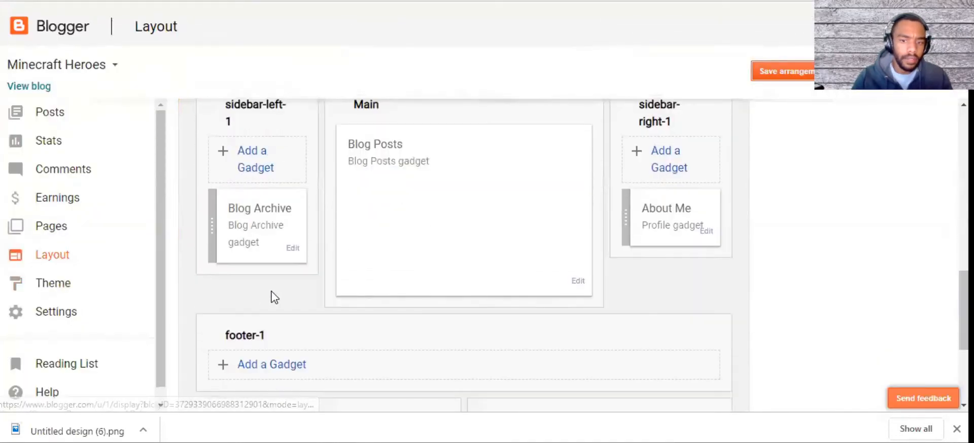
pyautogui.scroll(1, 274, 298)
pyautogui.click(776, 73)
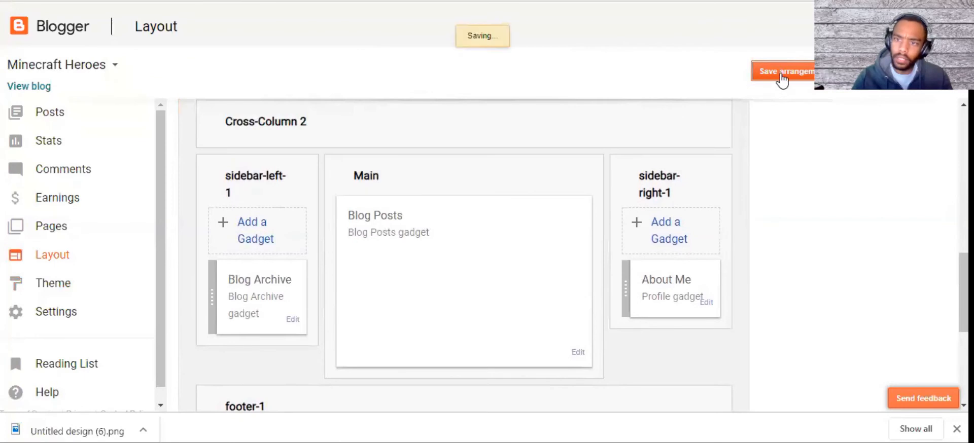
pyautogui.hotkey('ctrl', 'Tab')
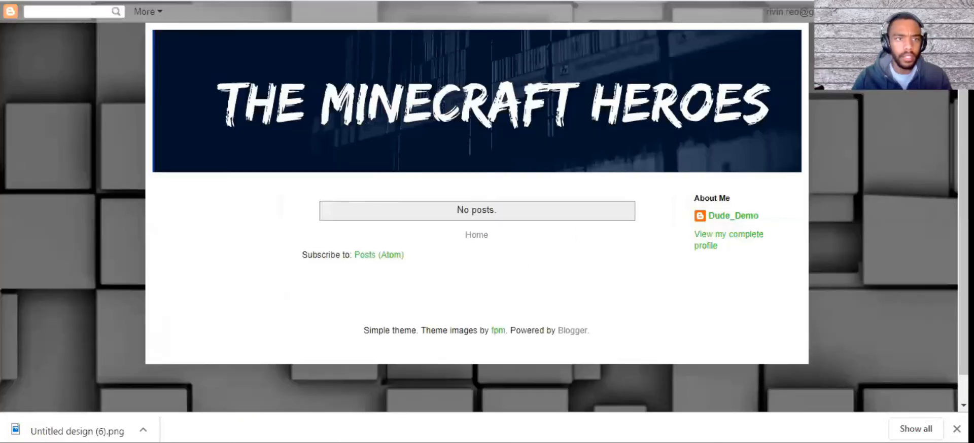
pyautogui.press('F5')
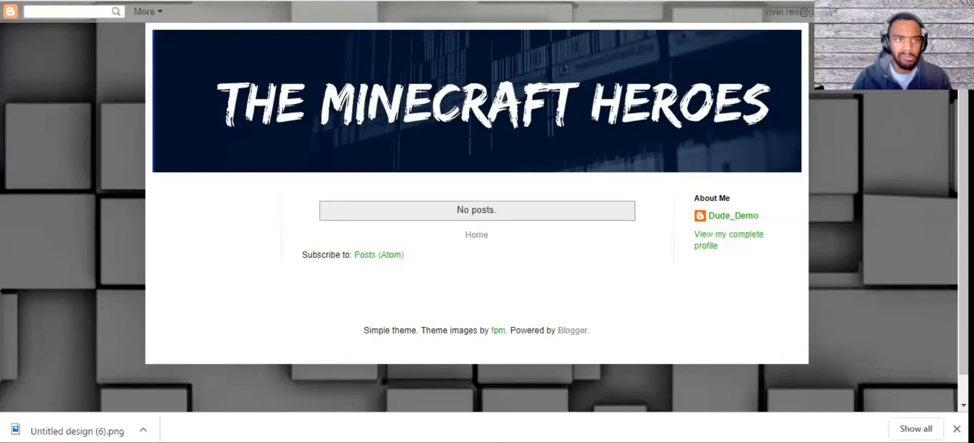
# - Return to the layout and choose the Blog's stats gadget for the sidebar-left-1 section
pyautogui.click(310, 1)
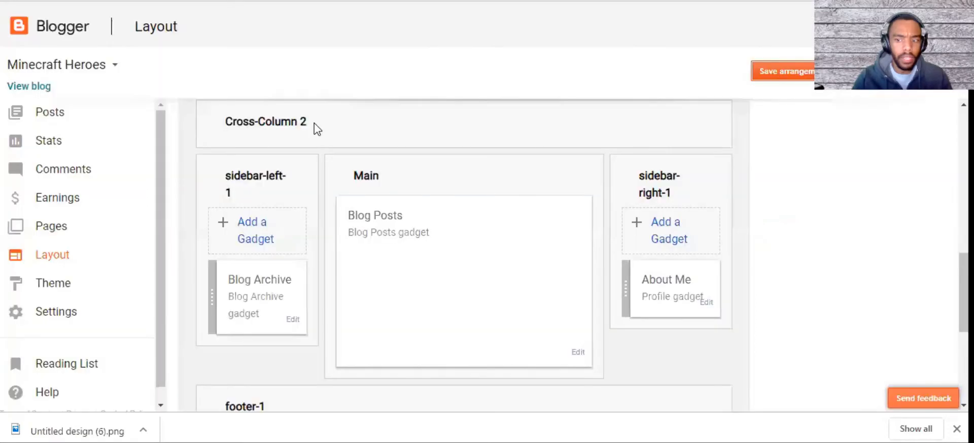
pyautogui.click(254, 241)
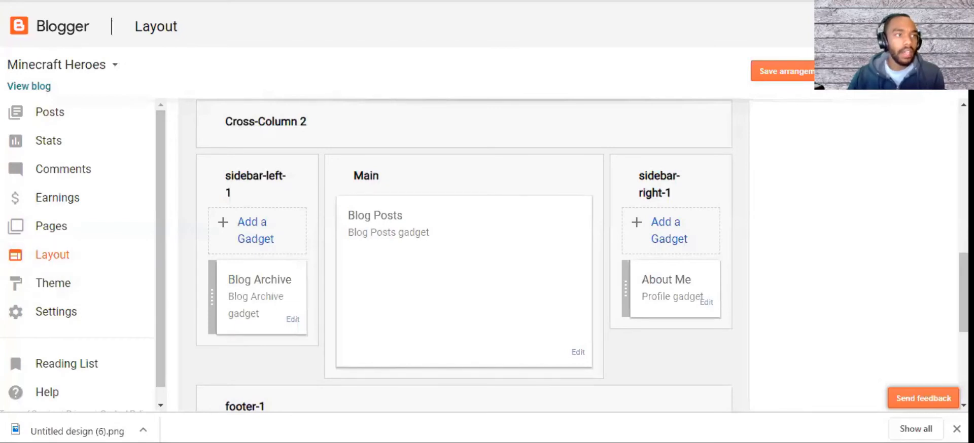
pyautogui.click(245, 232)
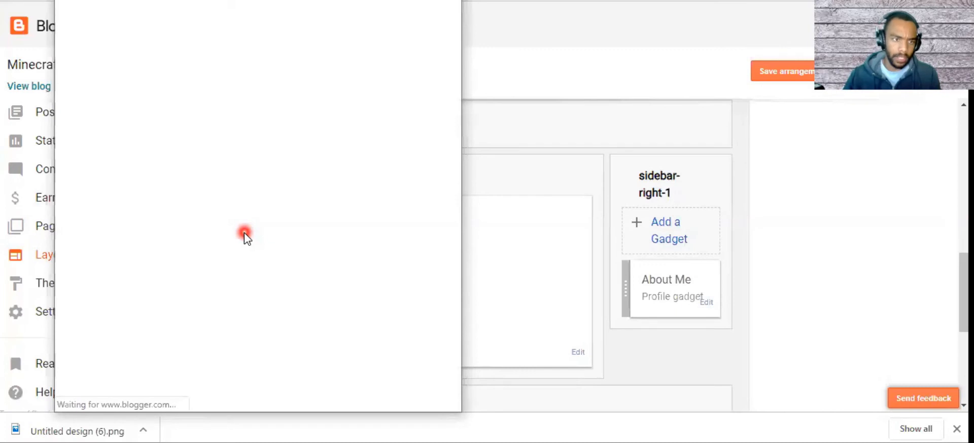
pyautogui.scroll(-10, 196, 226)
pyautogui.scroll(-3, 201, 219)
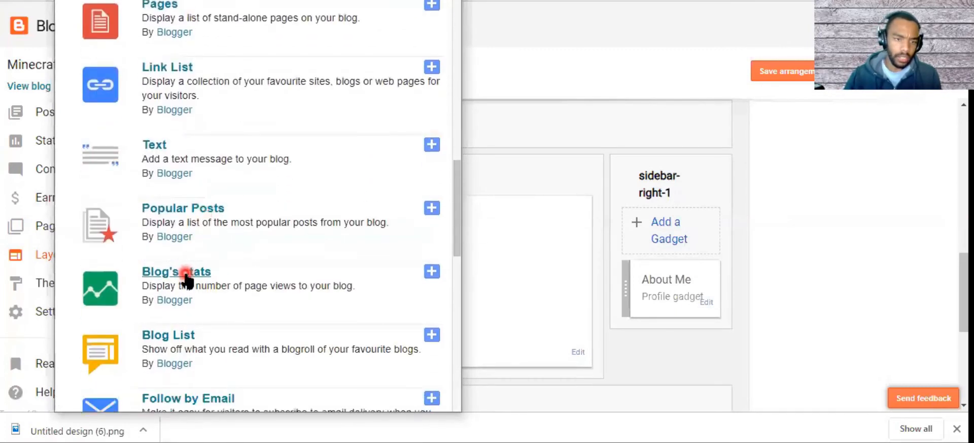
pyautogui.click(186, 275)
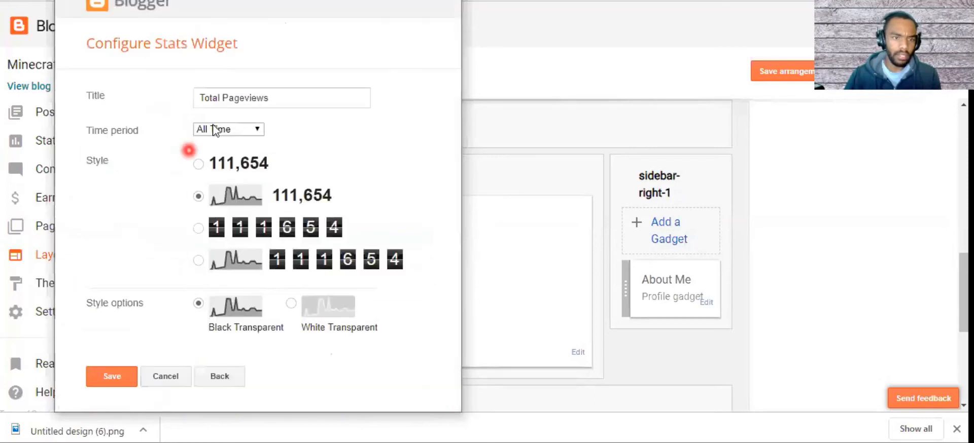
# - Title the stats gadget "views" and save it to the layout
pyautogui.moveTo(245, 98); pyautogui.dragTo(128, 90)
pyautogui.press('BackSpace')
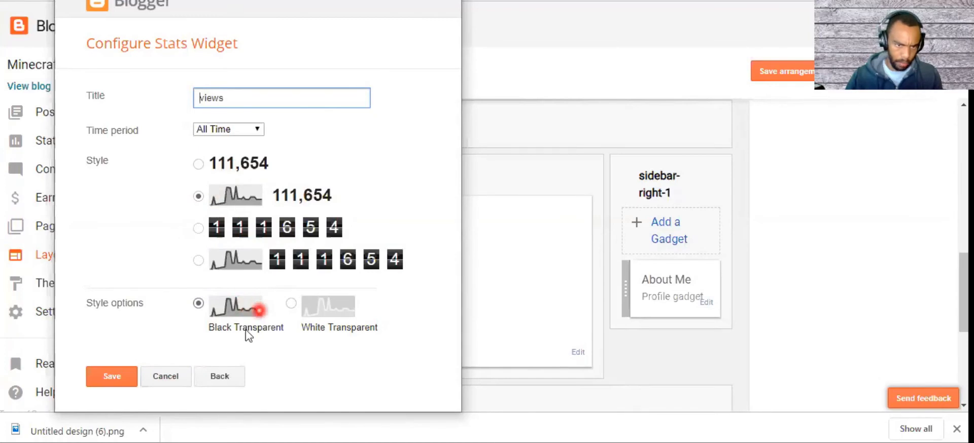
pyautogui.click(119, 378)
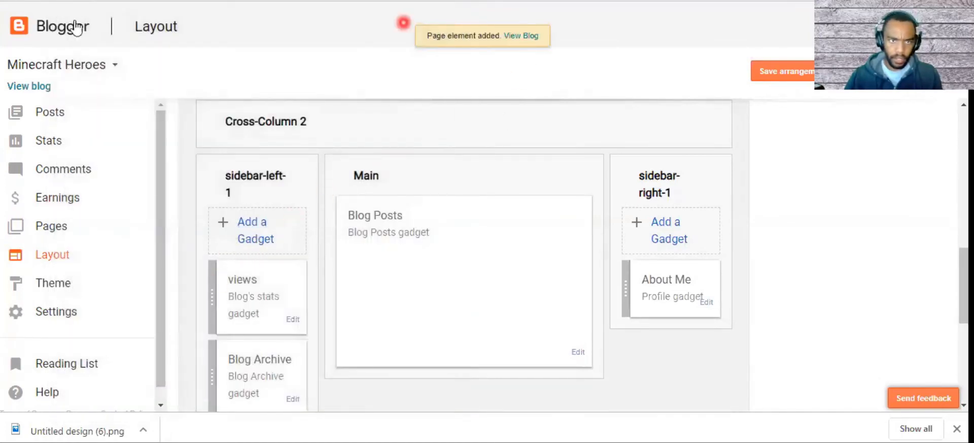
# - Save the layout arrangement with the stats gadget and reload the live blog to check the left sidebar
pyautogui.click(76, 1)
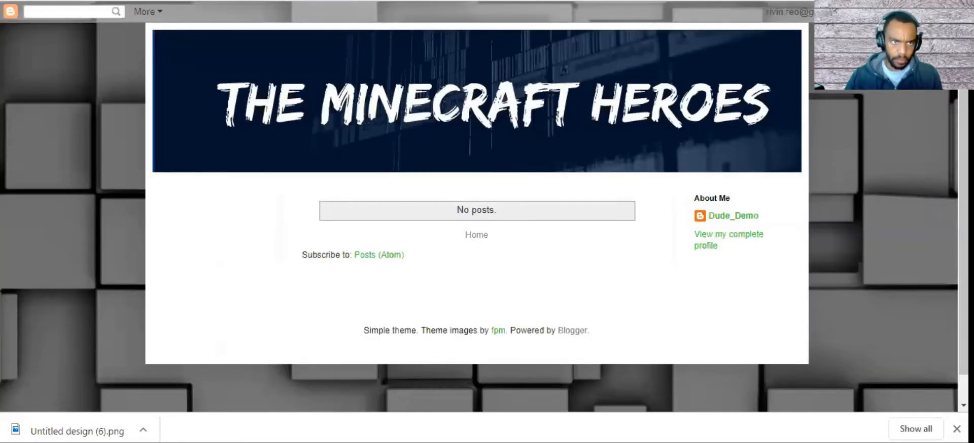
pyautogui.click(720, 1)
pyautogui.click(762, 75)
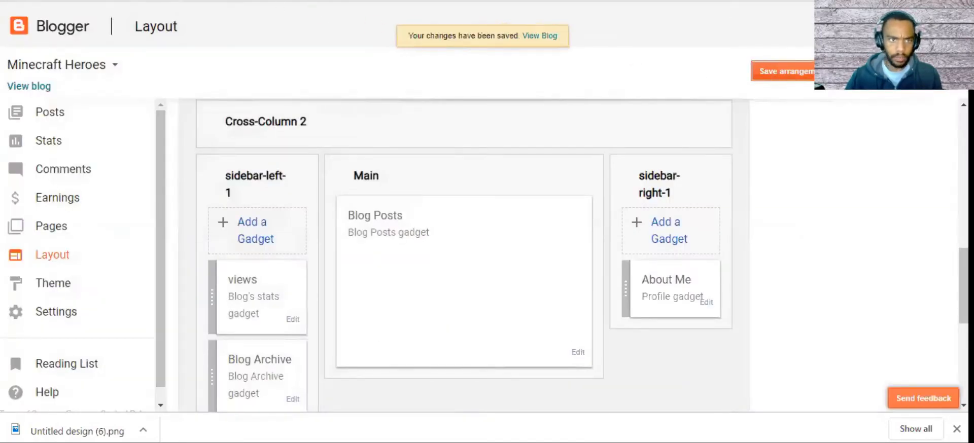
pyautogui.click(76, 1)
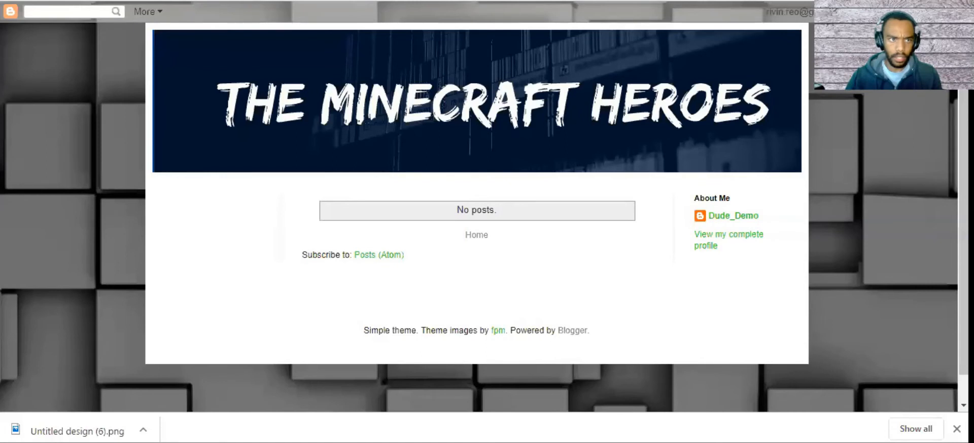
pyautogui.press('F5')
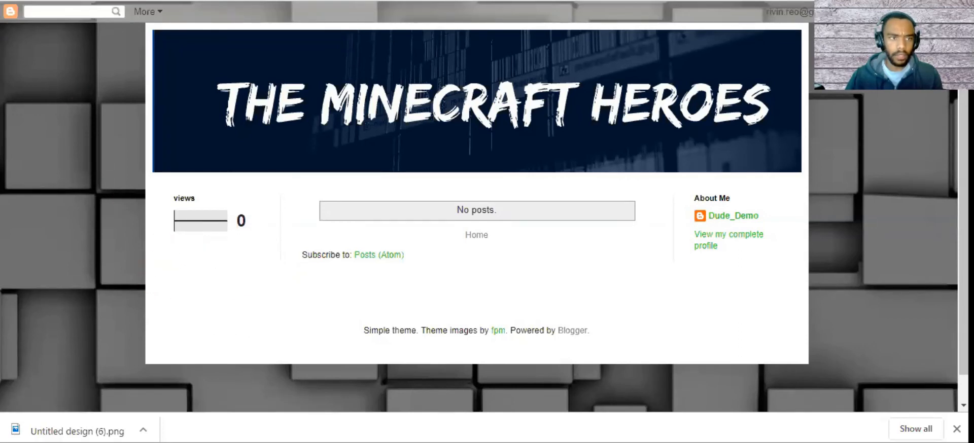
# - Return to the layout and locate the gadget slot in the Cross-column section
pyautogui.hotkey('ctrl', 'shift', 'Tab')
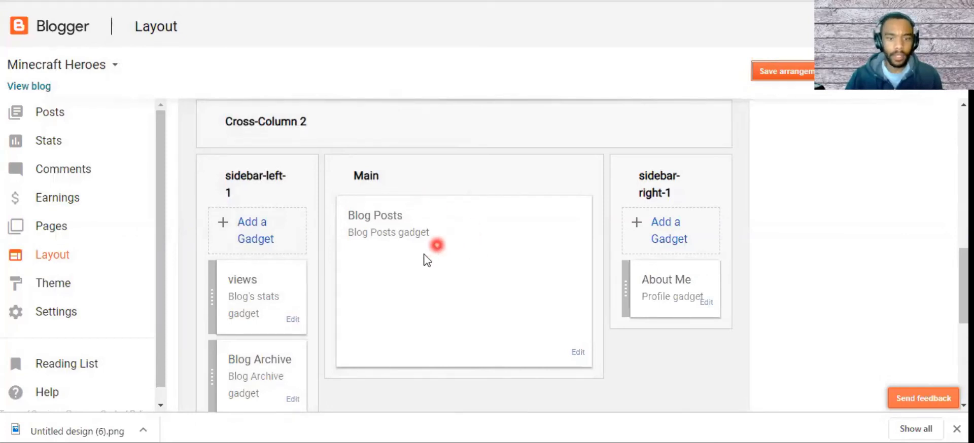
pyautogui.scroll(-3, 449, 249)
pyautogui.scroll(6, 448, 256)
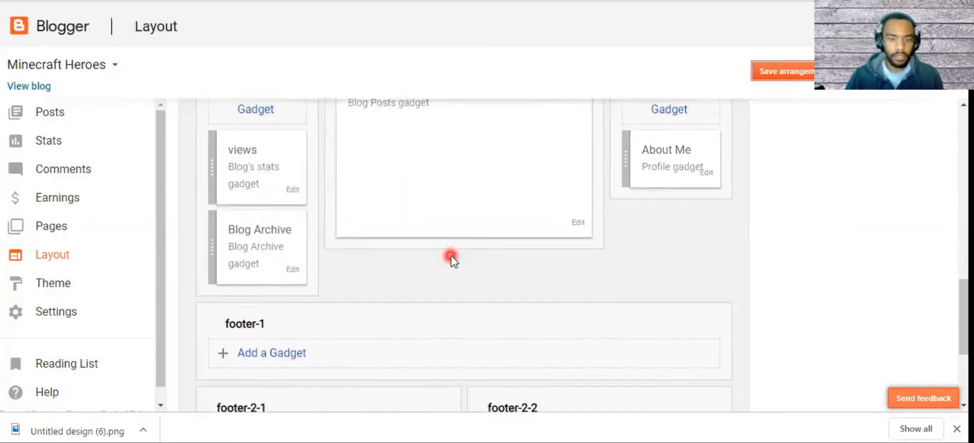
pyautogui.scroll(3, 454, 258)
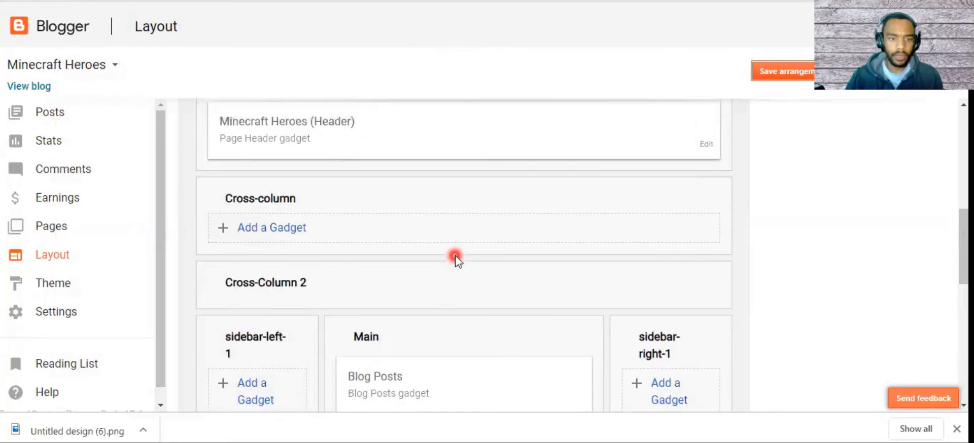
pyautogui.scroll(-1, 449, 252)
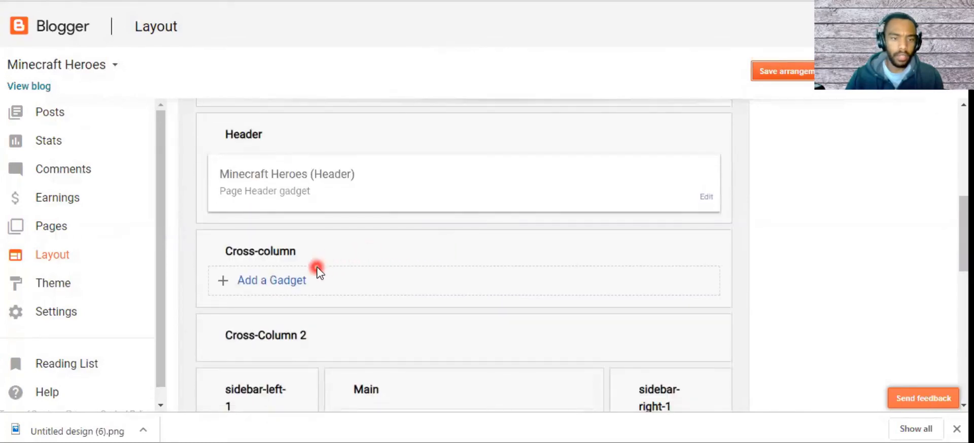